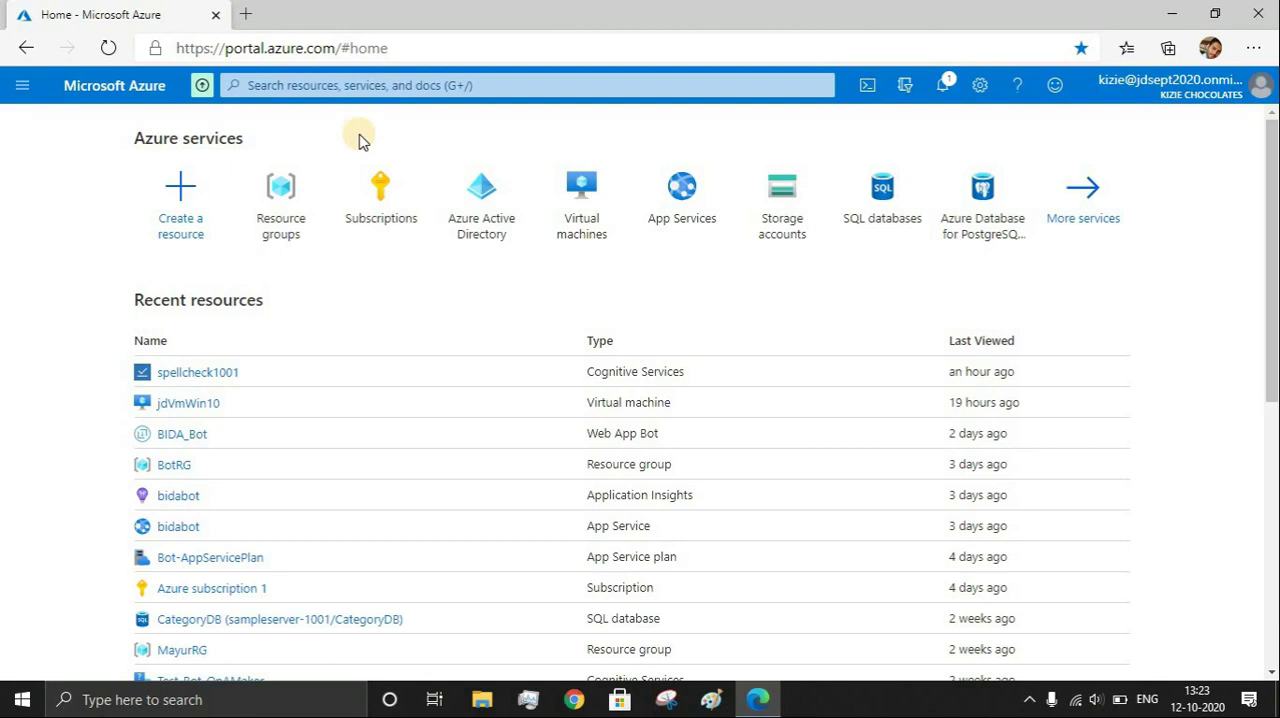
Set up a new resource group named ChatBotRG in the (Asia Pacific) Southeast Asia region
left_click(308, 180)
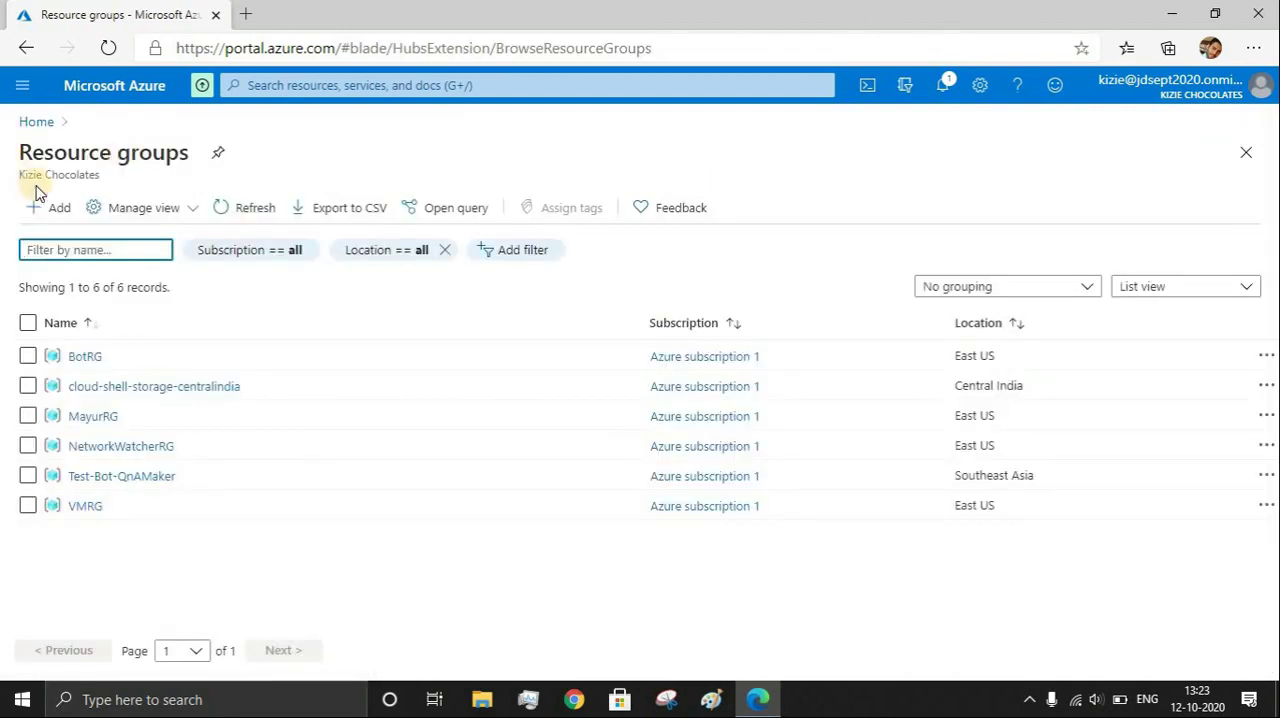
left_click(40, 214)
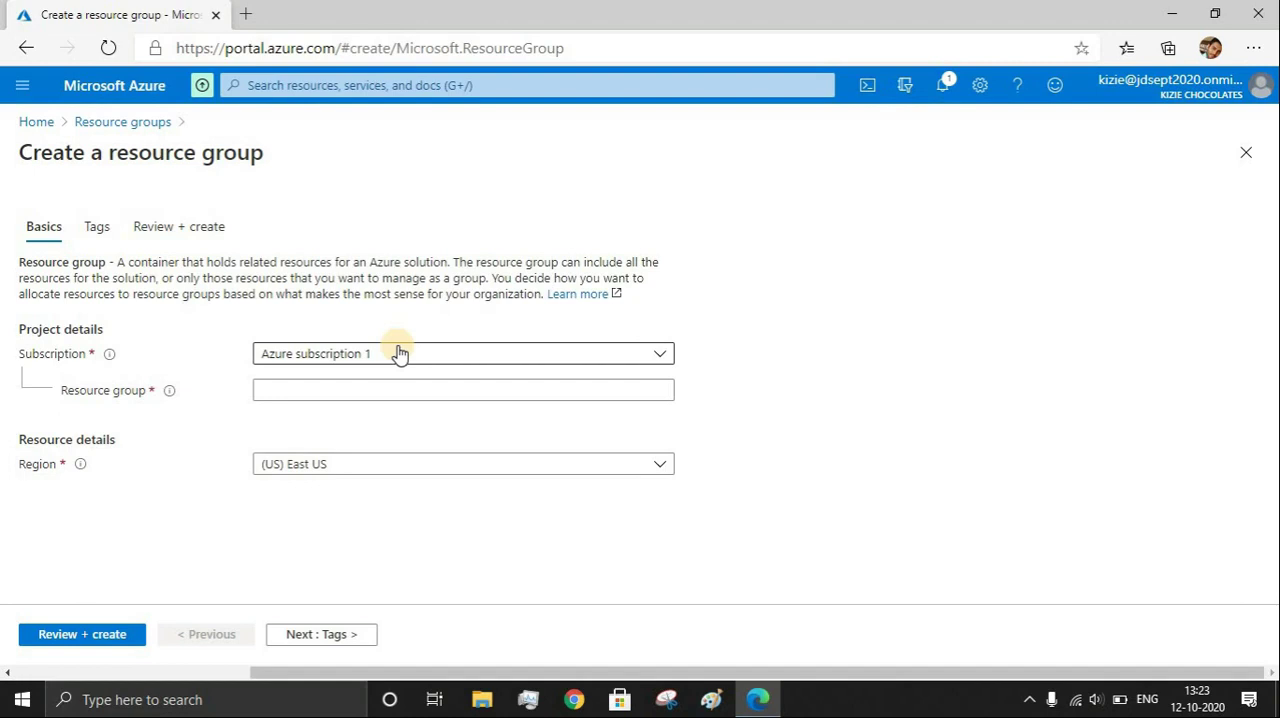
left_click(356, 387)
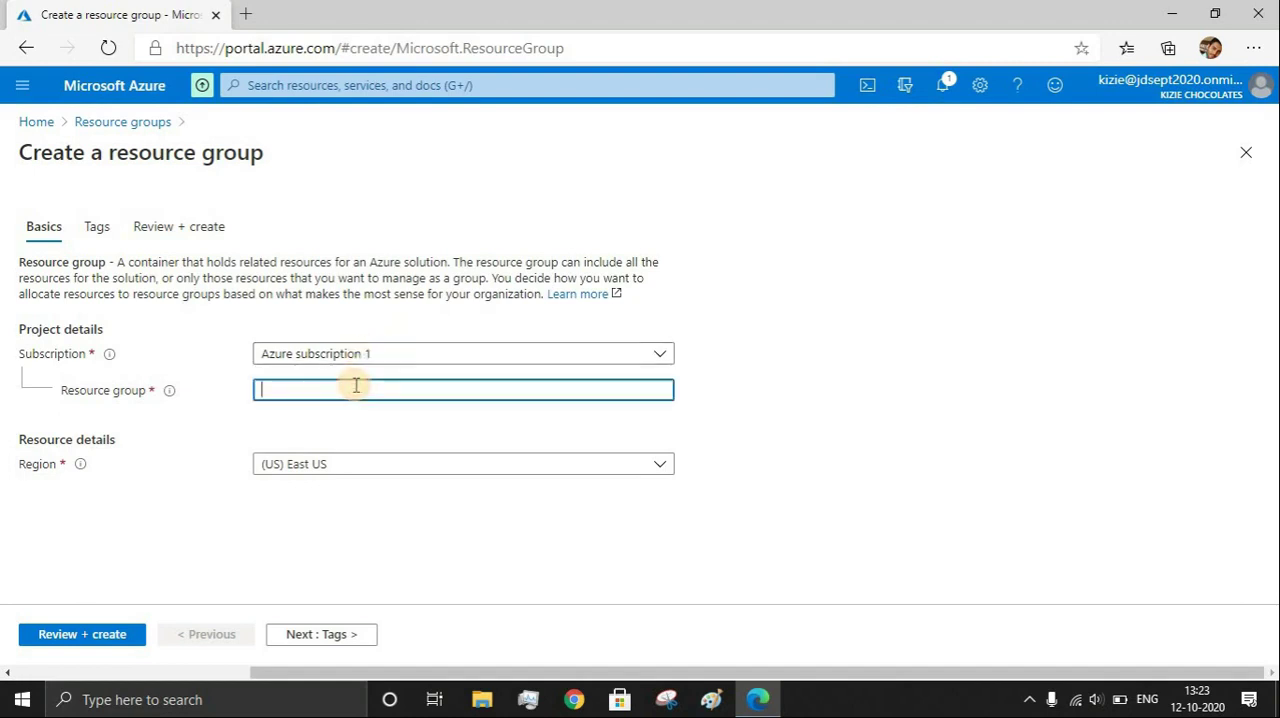
type("chatBotRG")
left_click(403, 475)
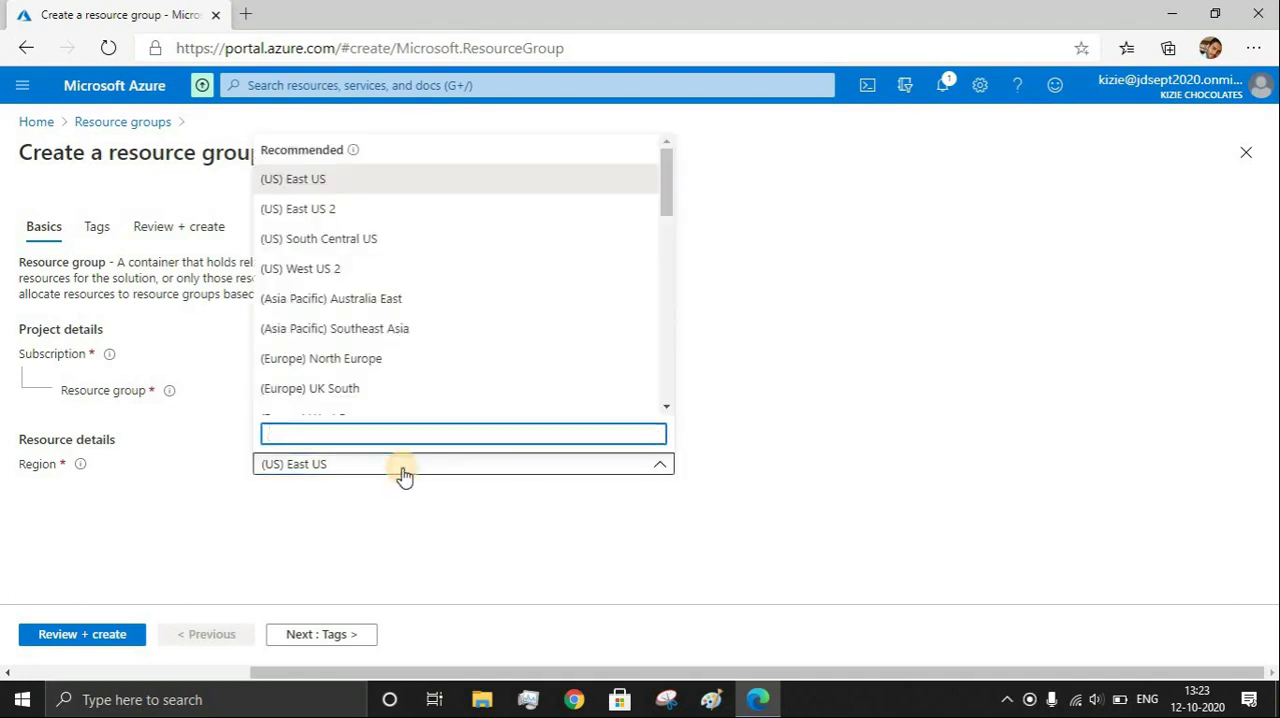
left_click(404, 334)
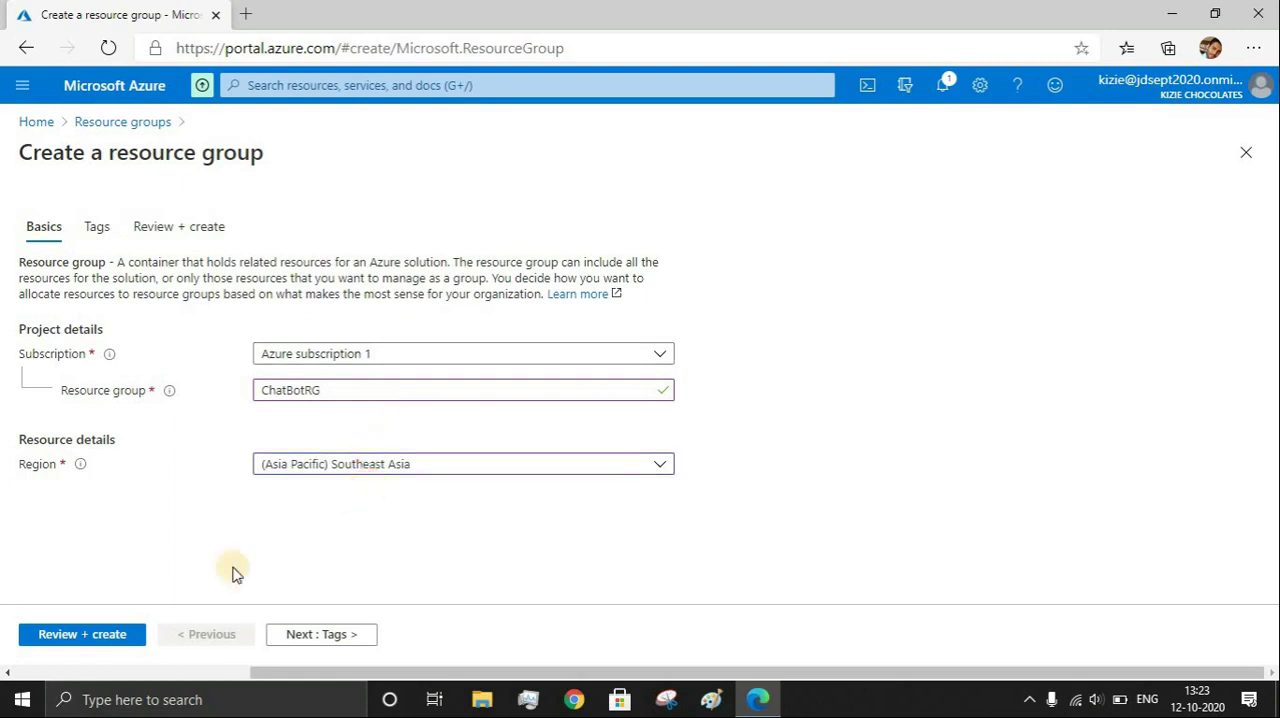
Validate and create the resource group, and go to its overview
left_click(100, 641)
left_click(70, 634)
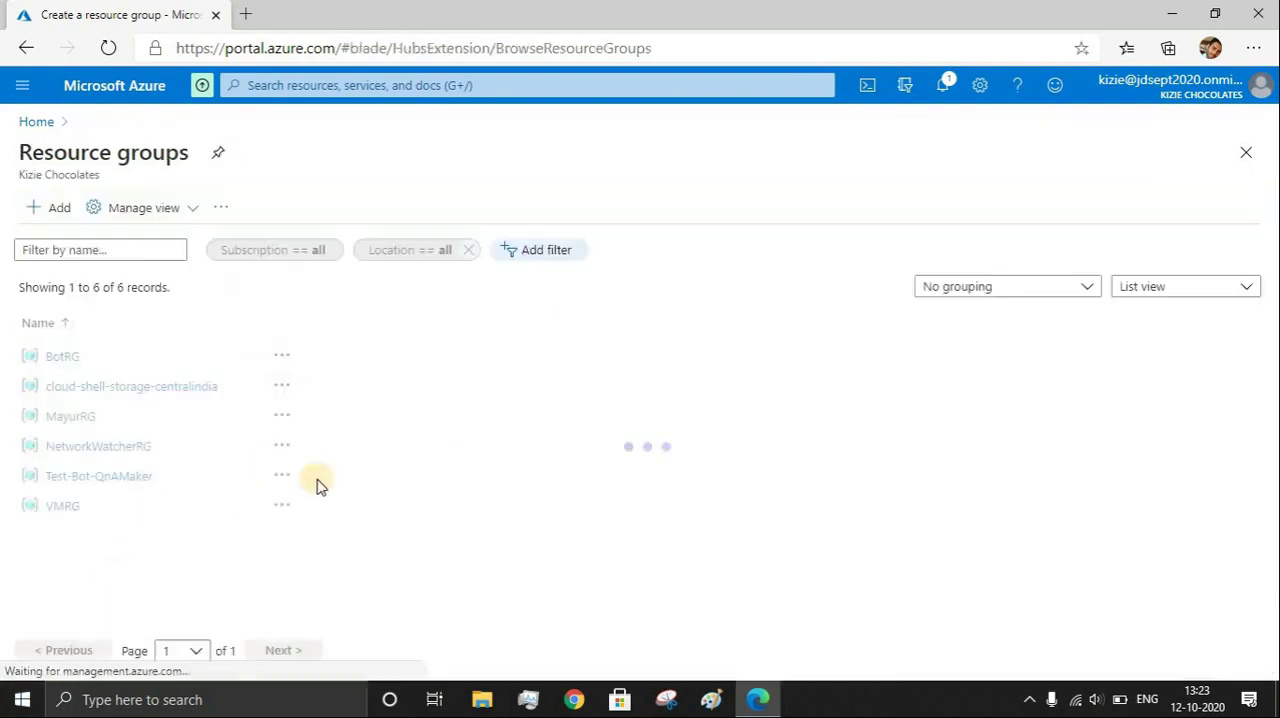
left_click(1060, 205)
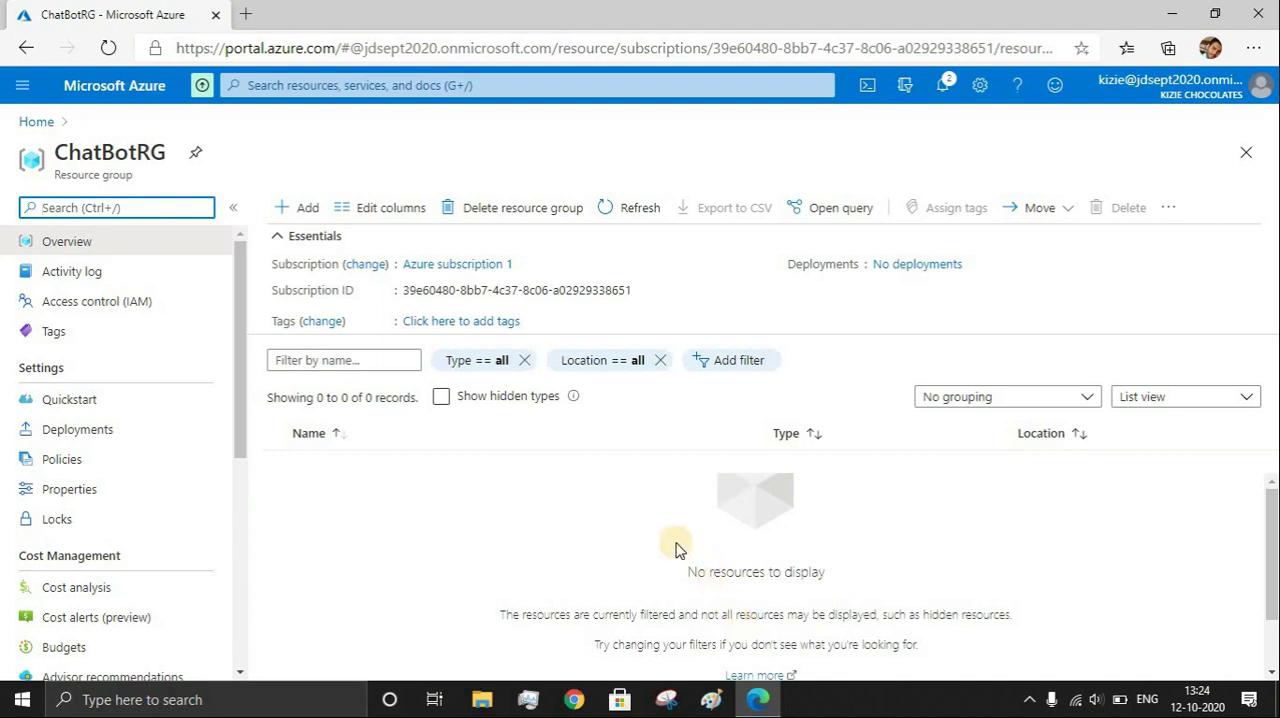
Find App Service Plan in the Marketplace and start creating one in the ChatBotRG resource group
left_click(306, 210)
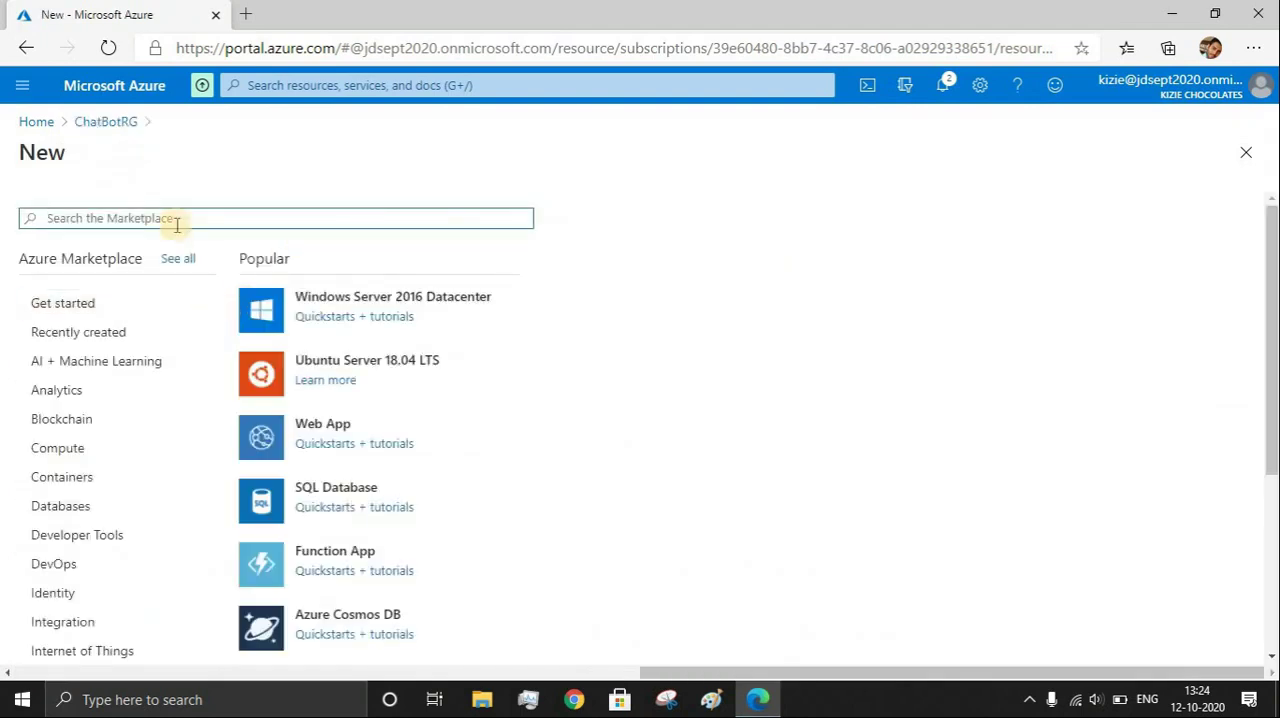
type("app service")
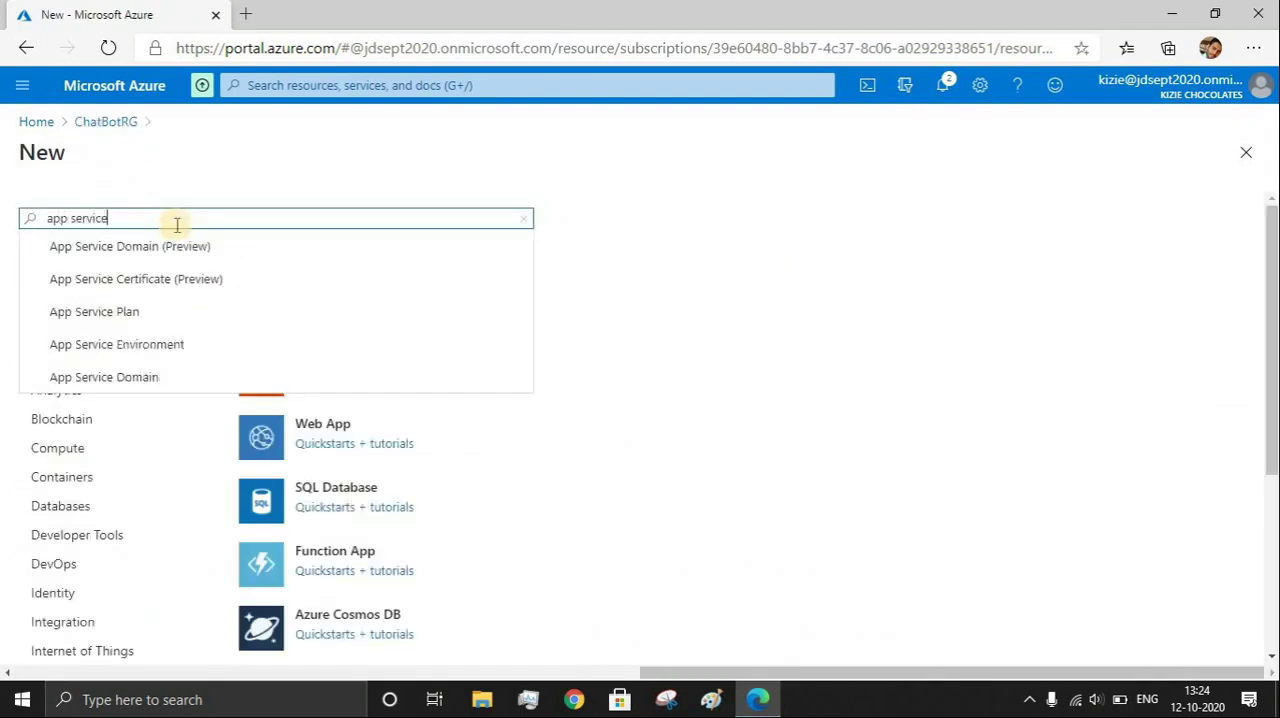
left_click(120, 312)
left_click(179, 283)
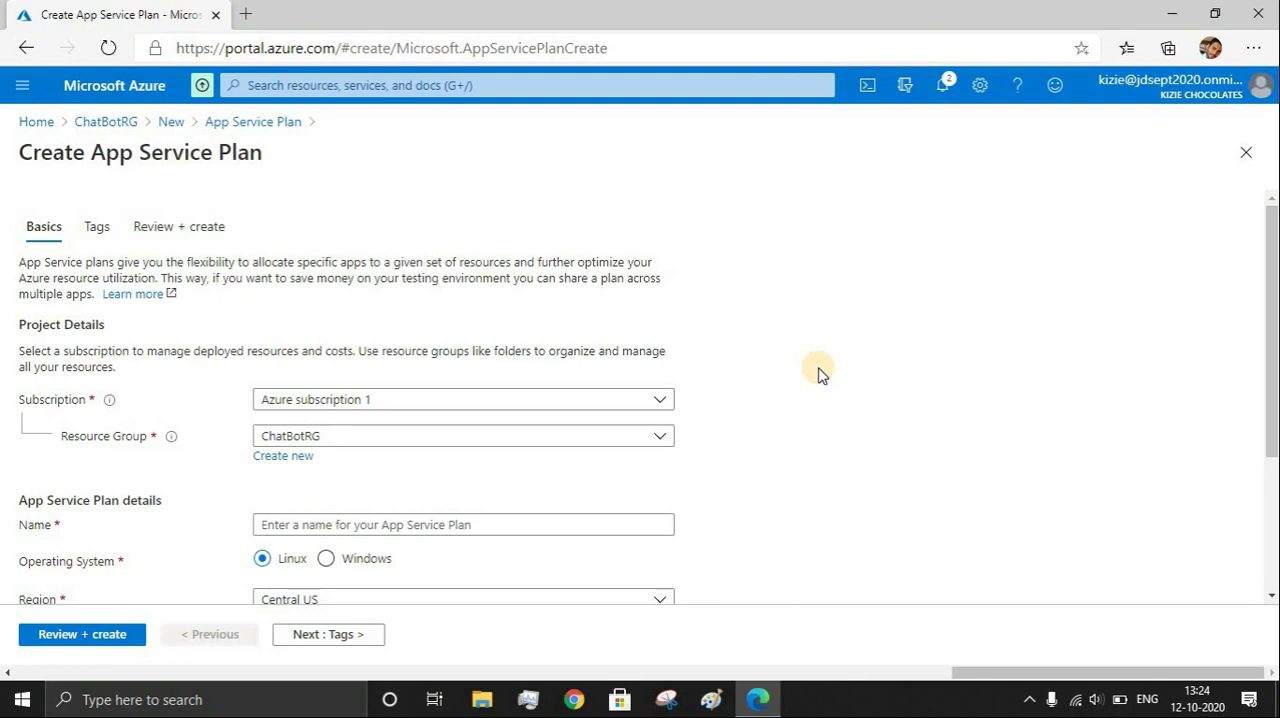
Name the App Service plan ChatBot-AppServicePlan
scroll(818, 372, "down", 1)
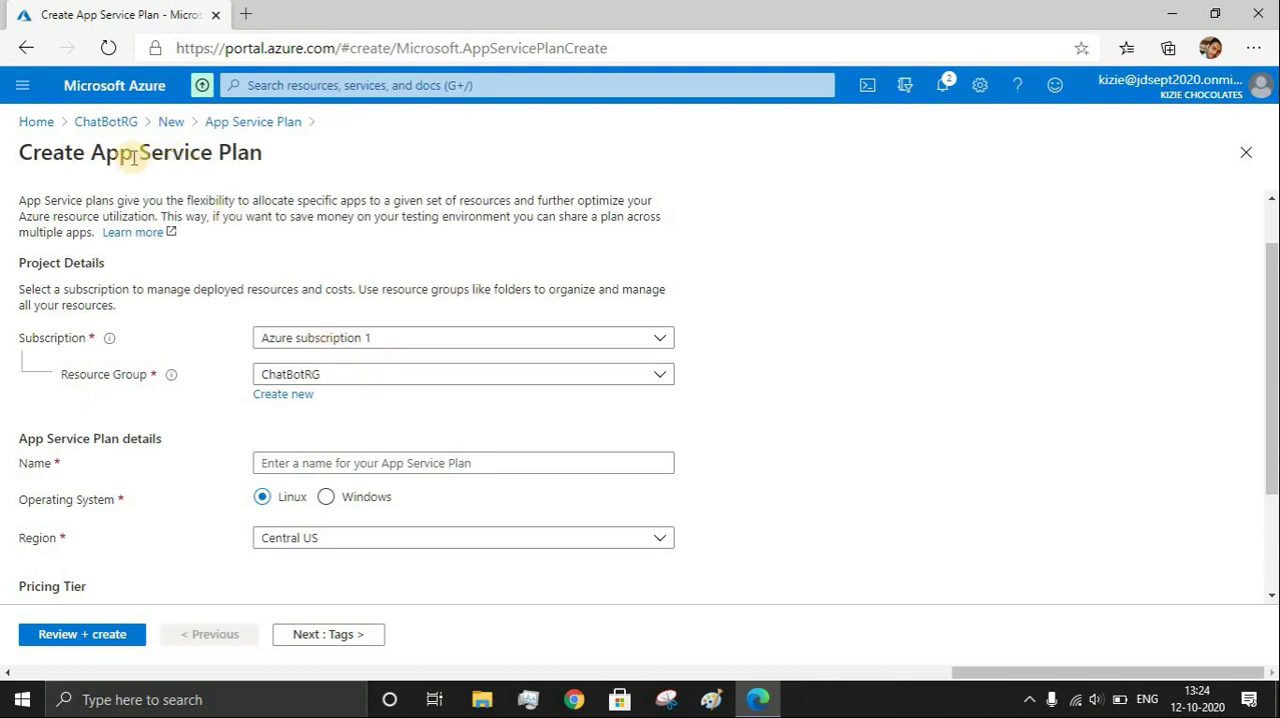
scroll(340, 400, "down", 1)
left_click(333, 401)
type("Cha")
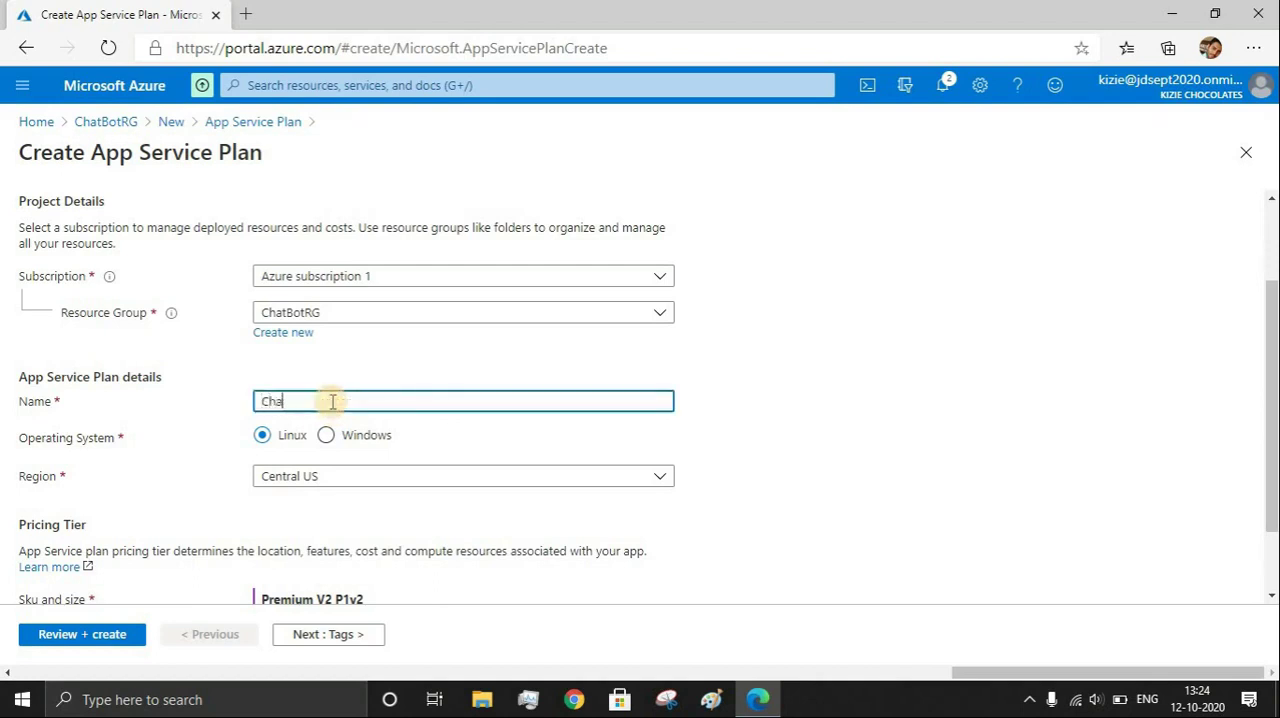
type("tBot-AppServicePlan")
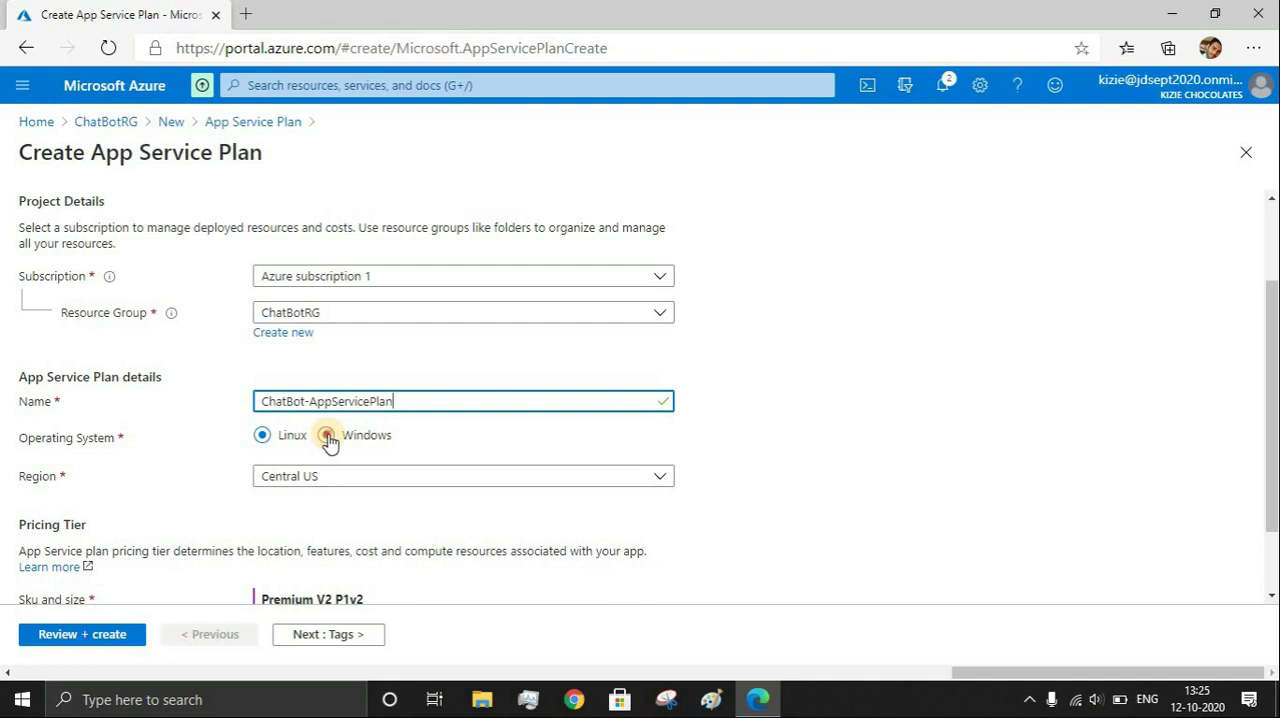
Set the plan's operating system to Windows and its region to Southeast Asia
left_click(327, 437)
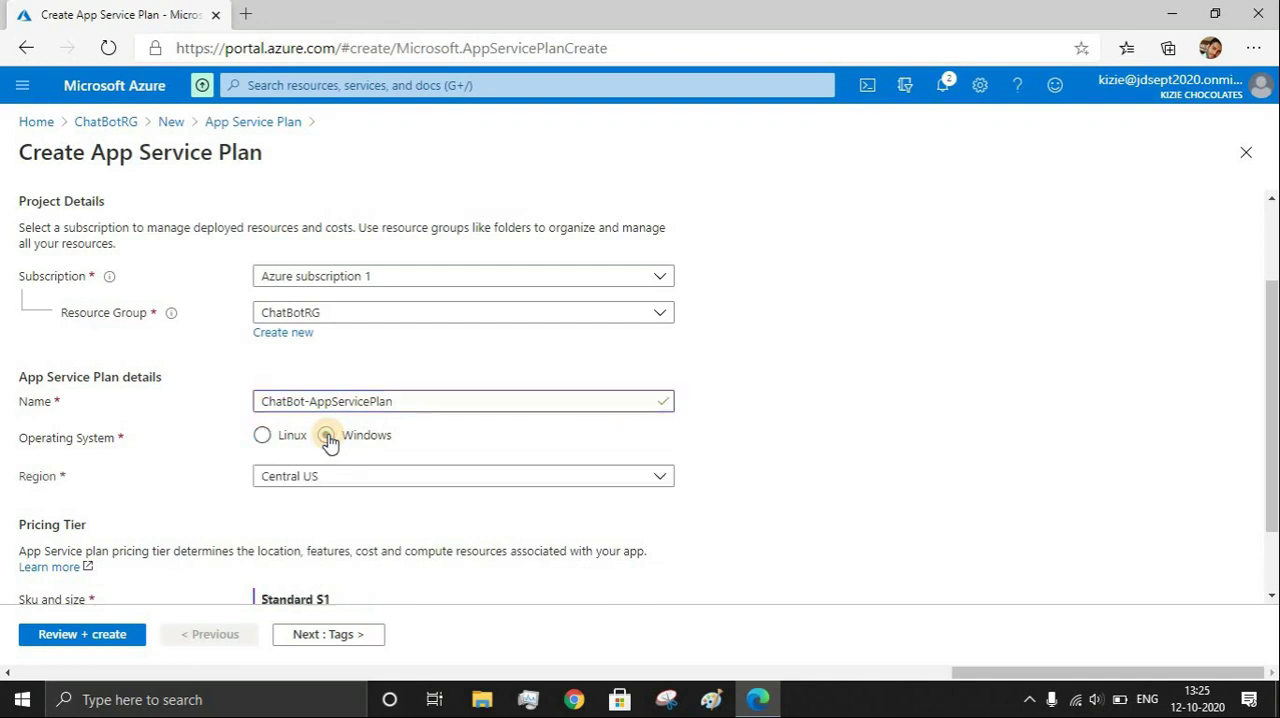
left_click(309, 488)
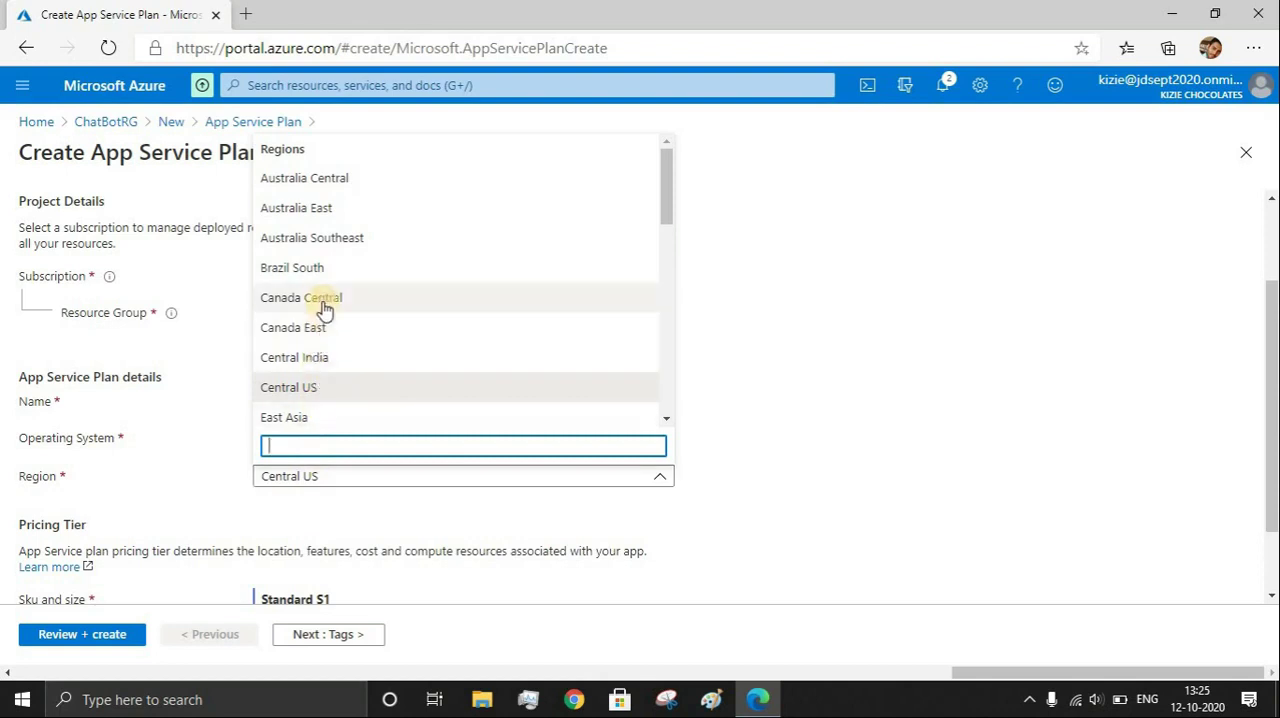
scroll(330, 355, "down", 1)
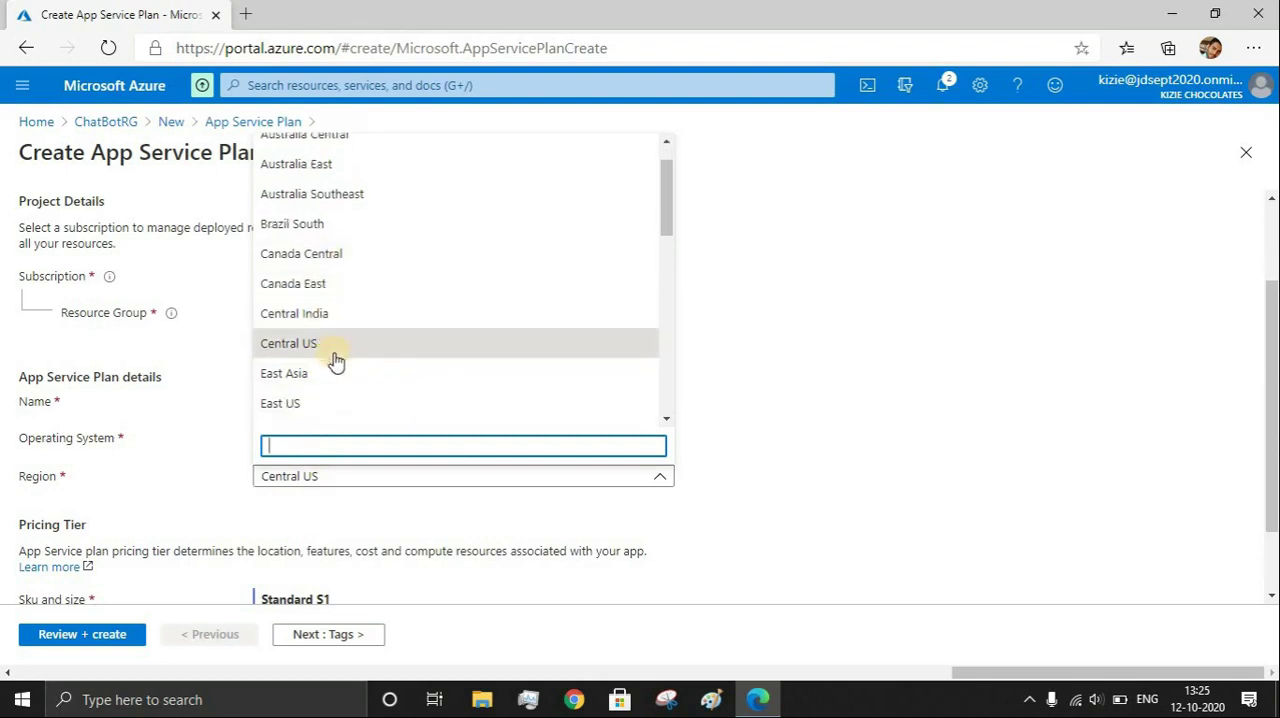
scroll(336, 362, "down", 4)
scroll(338, 355, "down", 8)
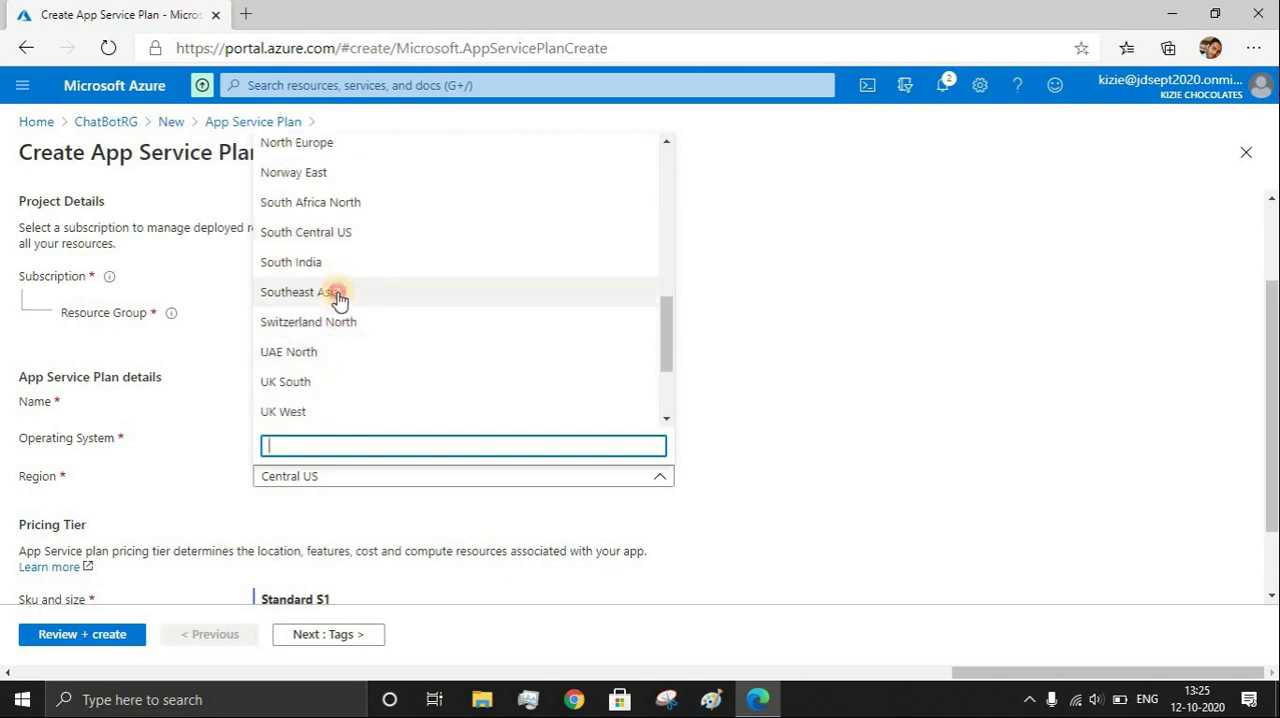
left_click(338, 291)
Change the plan's pricing tier to the free Dev / Test size F1
scroll(450, 515, "down", 1)
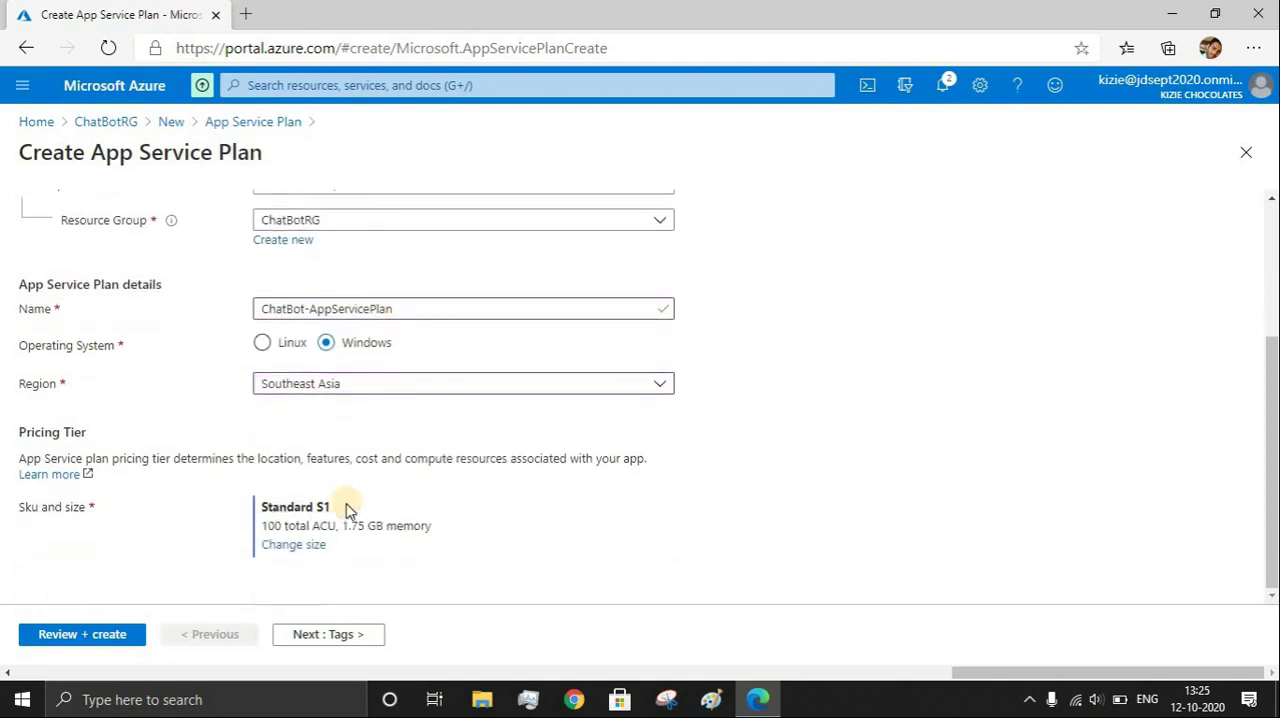
left_click(318, 547)
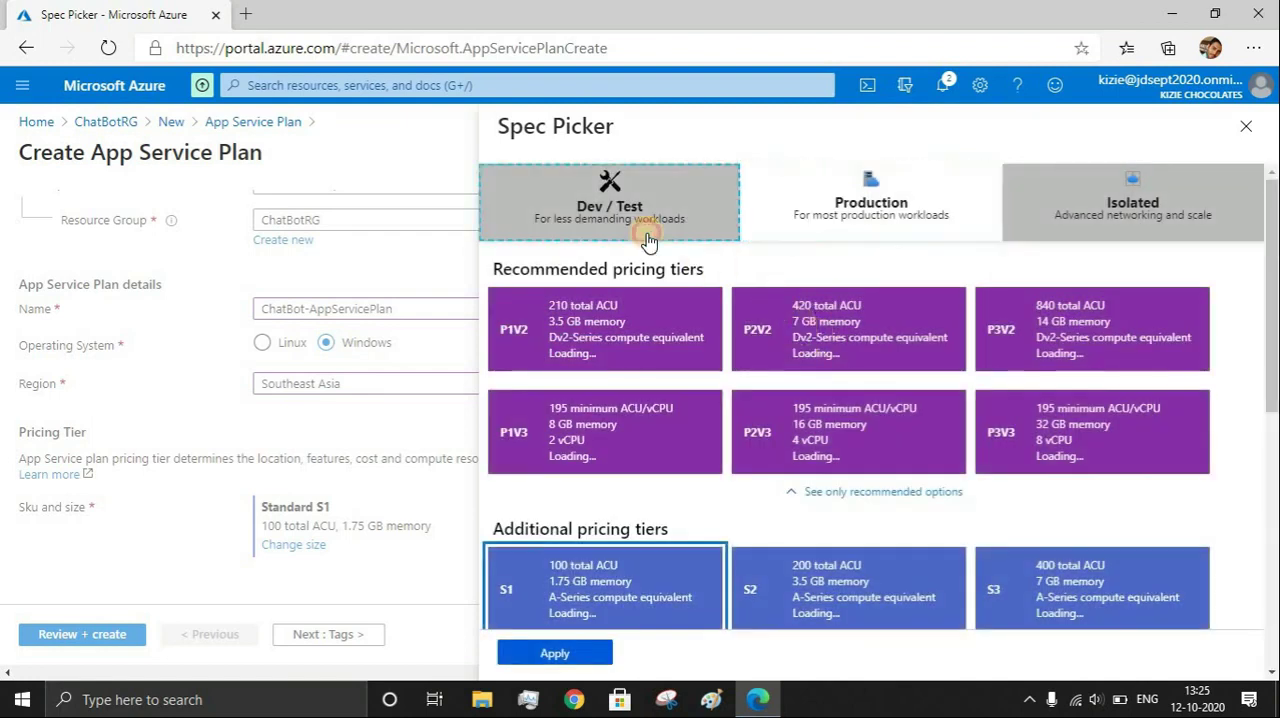
left_click(645, 232)
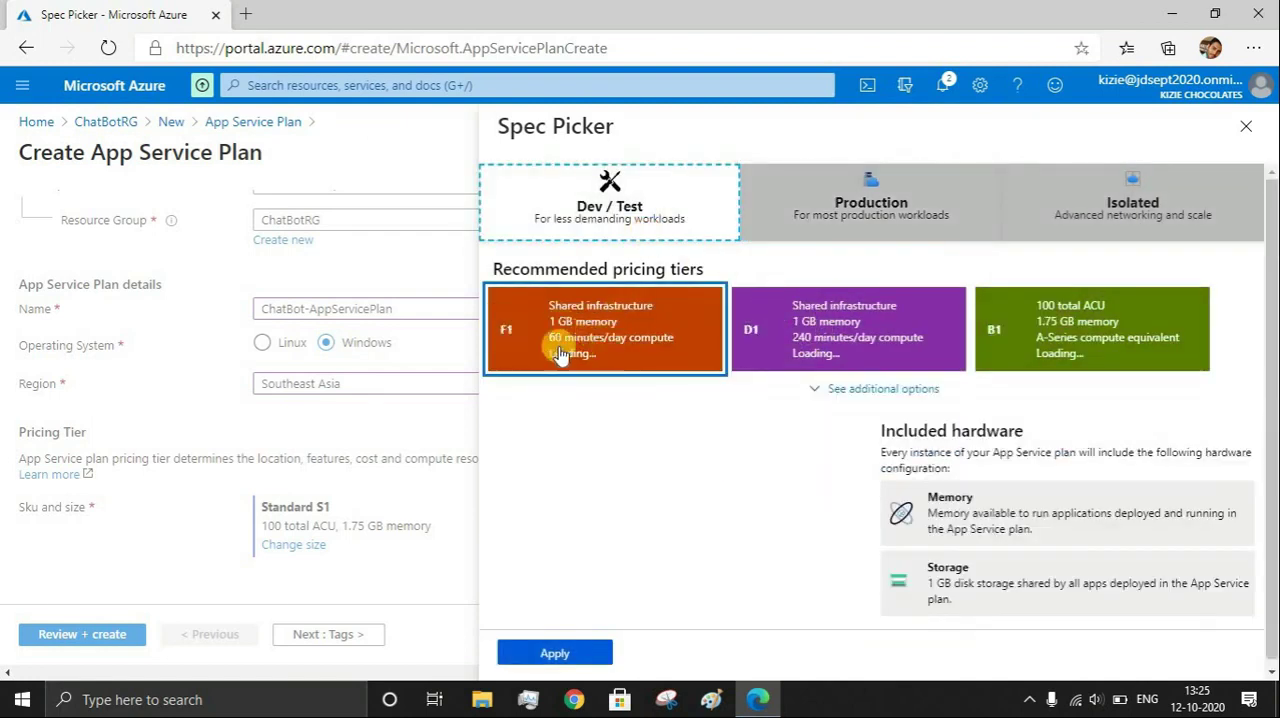
left_click(640, 352)
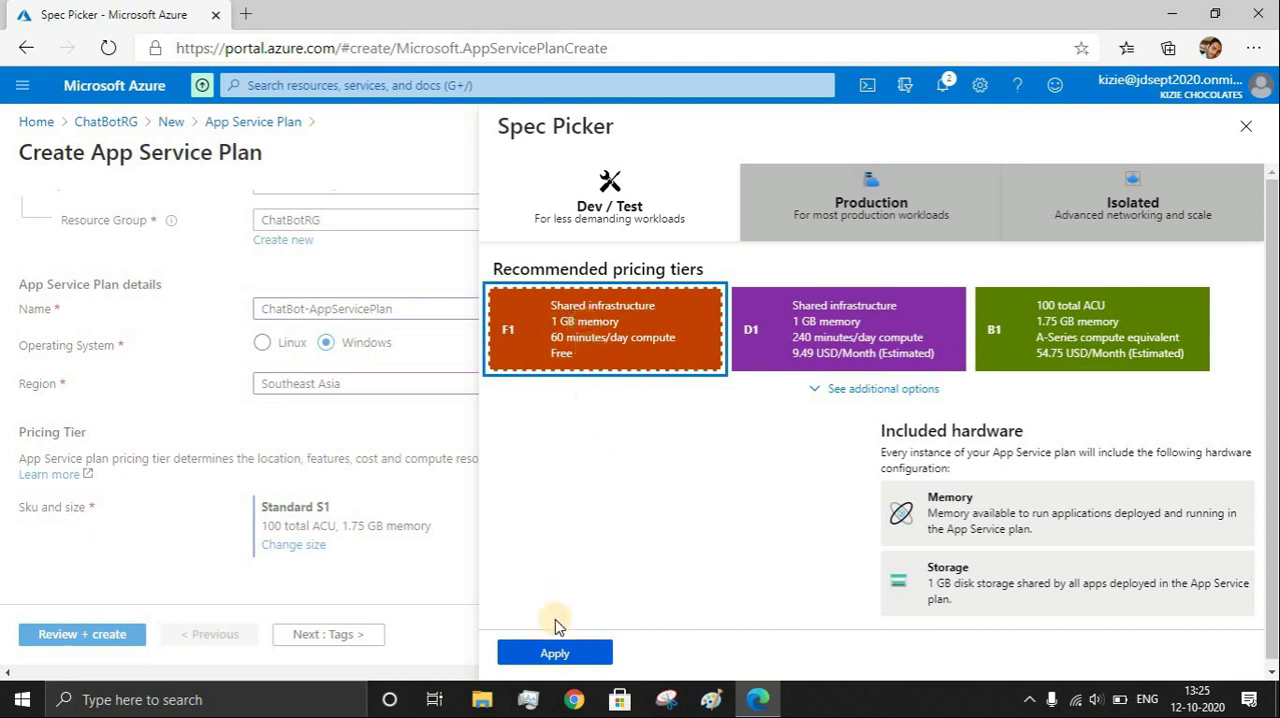
left_click(556, 656)
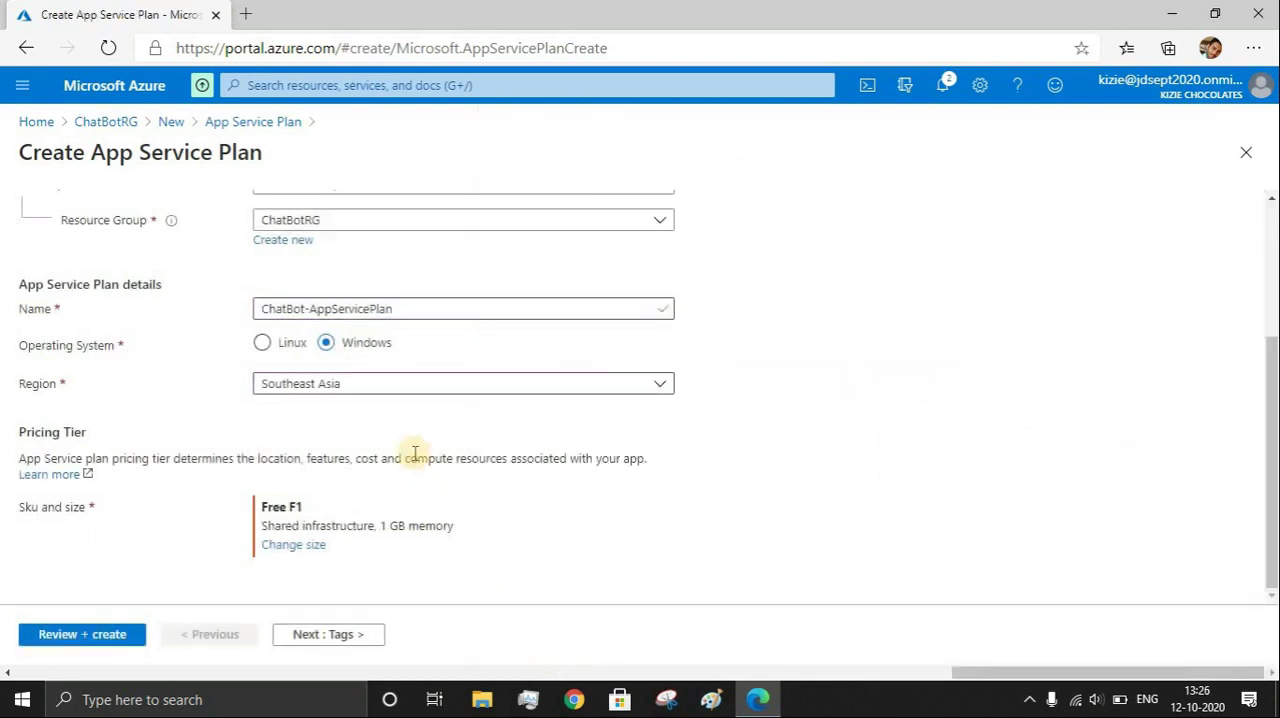
Review and create the App Service plan, and go to the deployed resource
scroll(408, 449, "up", 3)
scroll(408, 449, "down", 3)
left_click(85, 634)
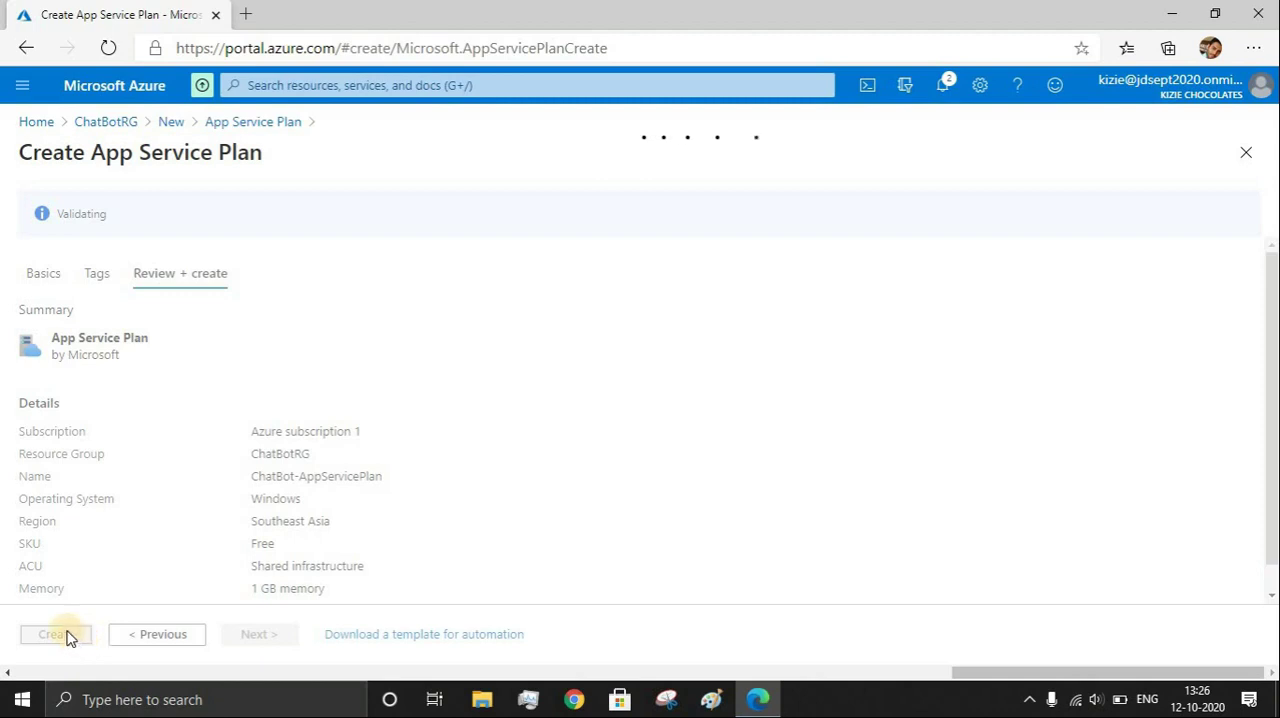
left_click(66, 636)
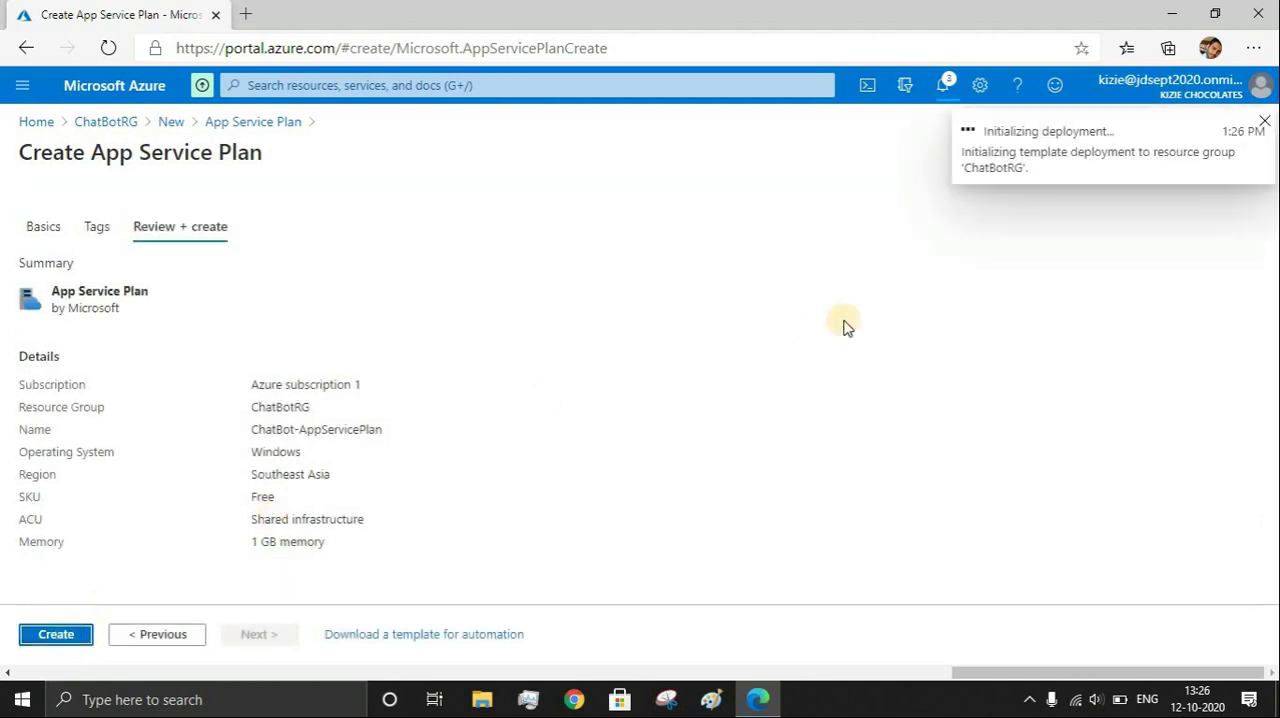
left_click(1064, 200)
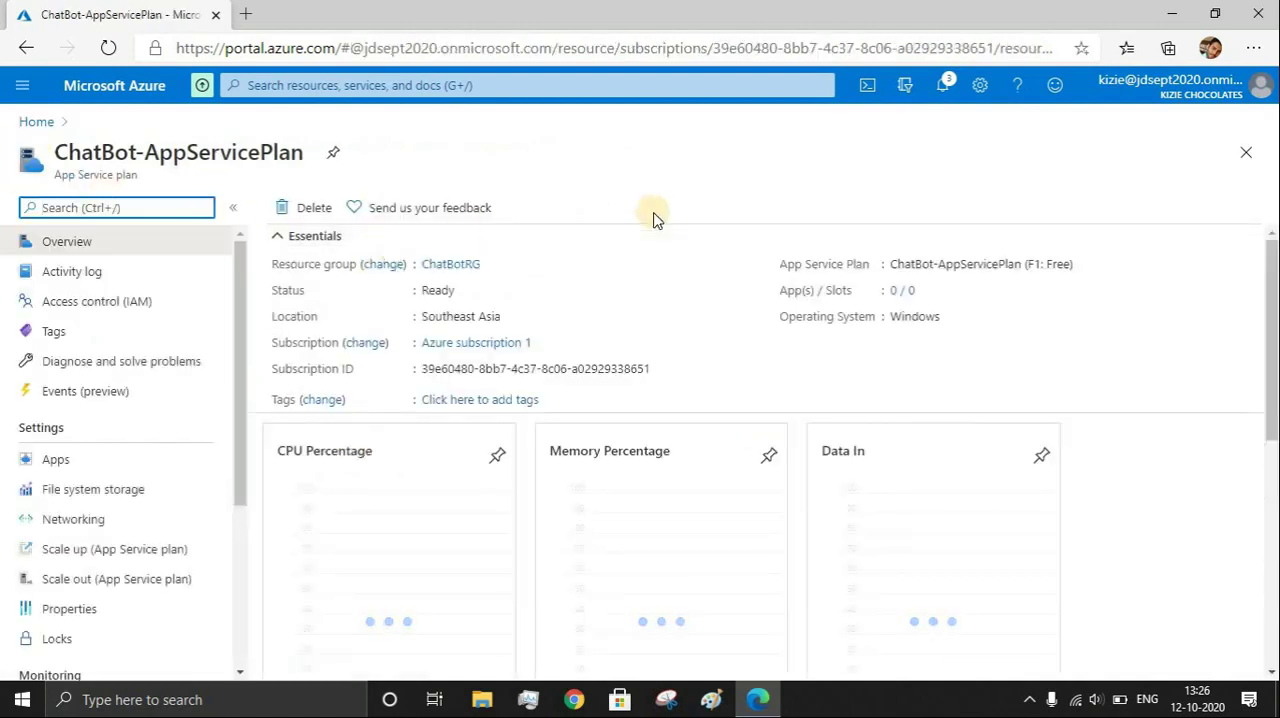
Examine the plan's scale-up options, including B1 and the Production tiers, and its list of hosted apps
left_click(126, 549)
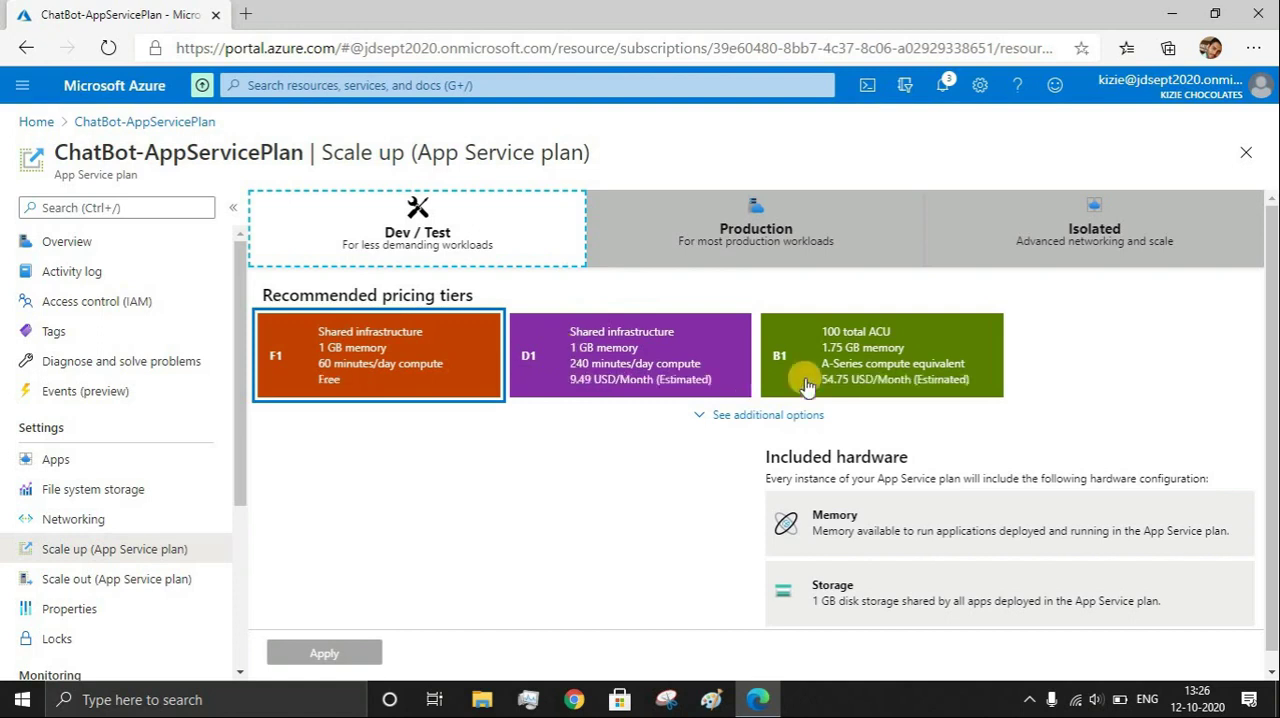
left_click(804, 382)
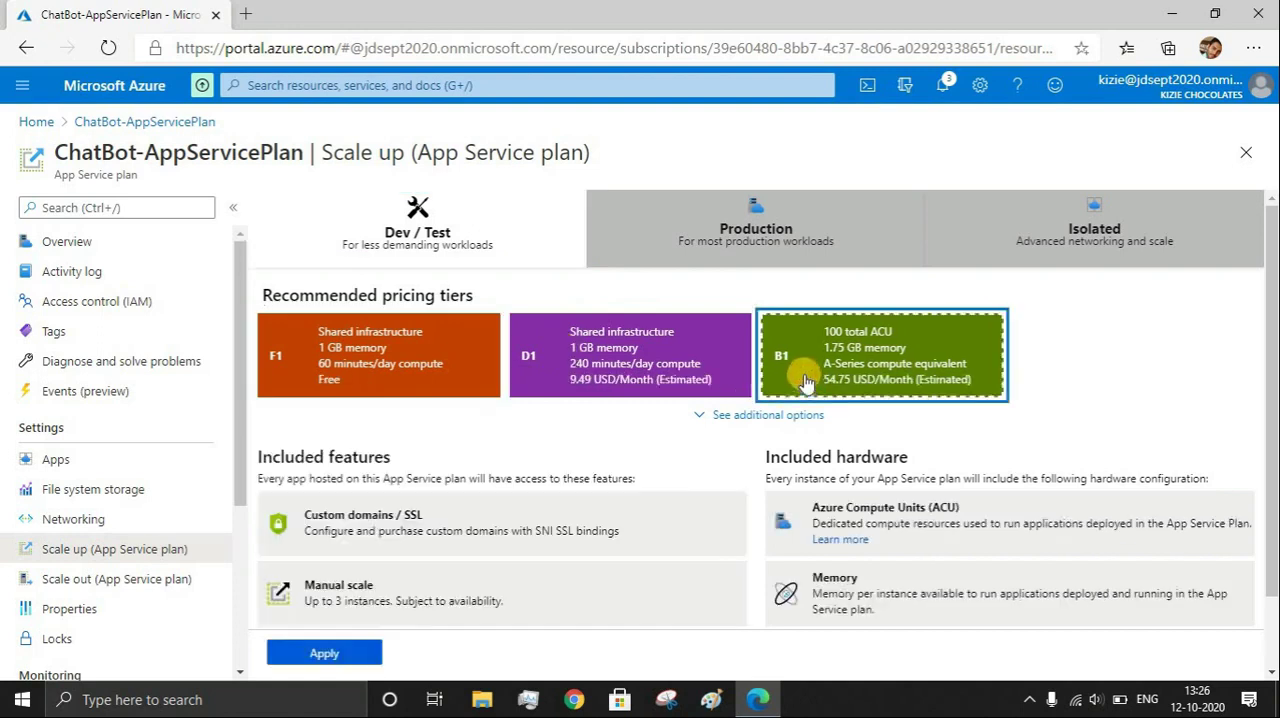
left_click(718, 226)
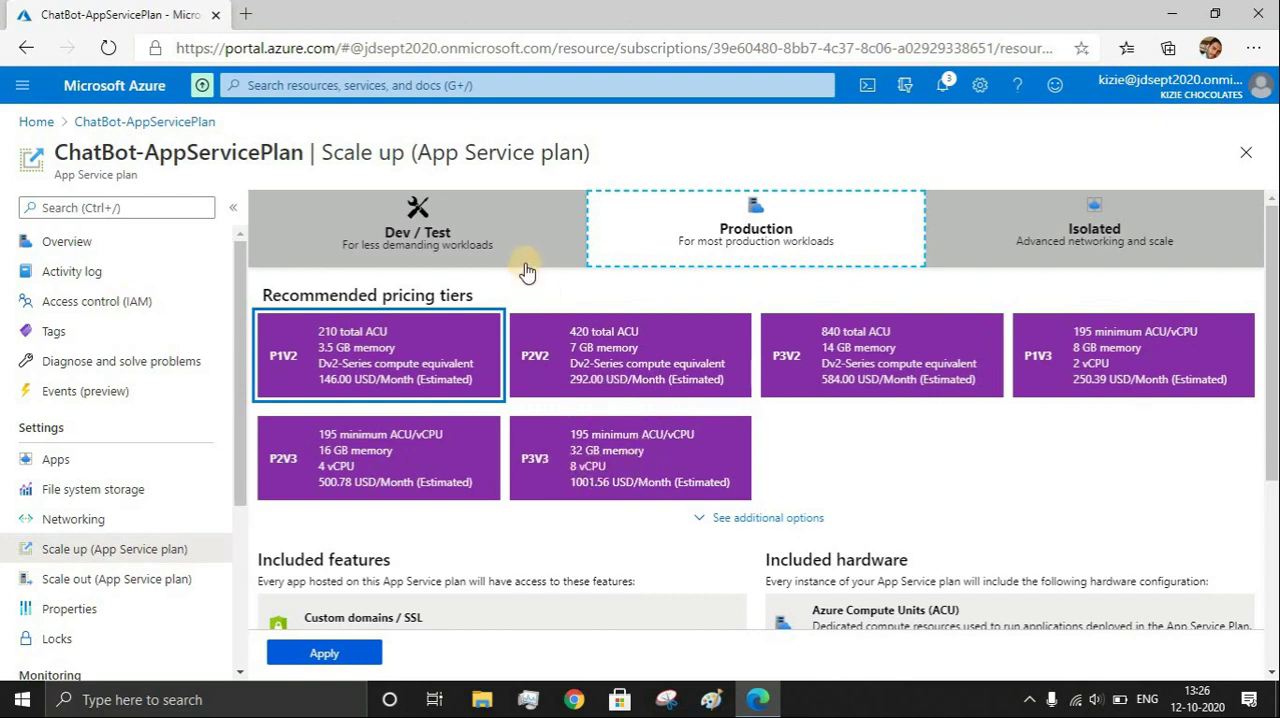
left_click(96, 458)
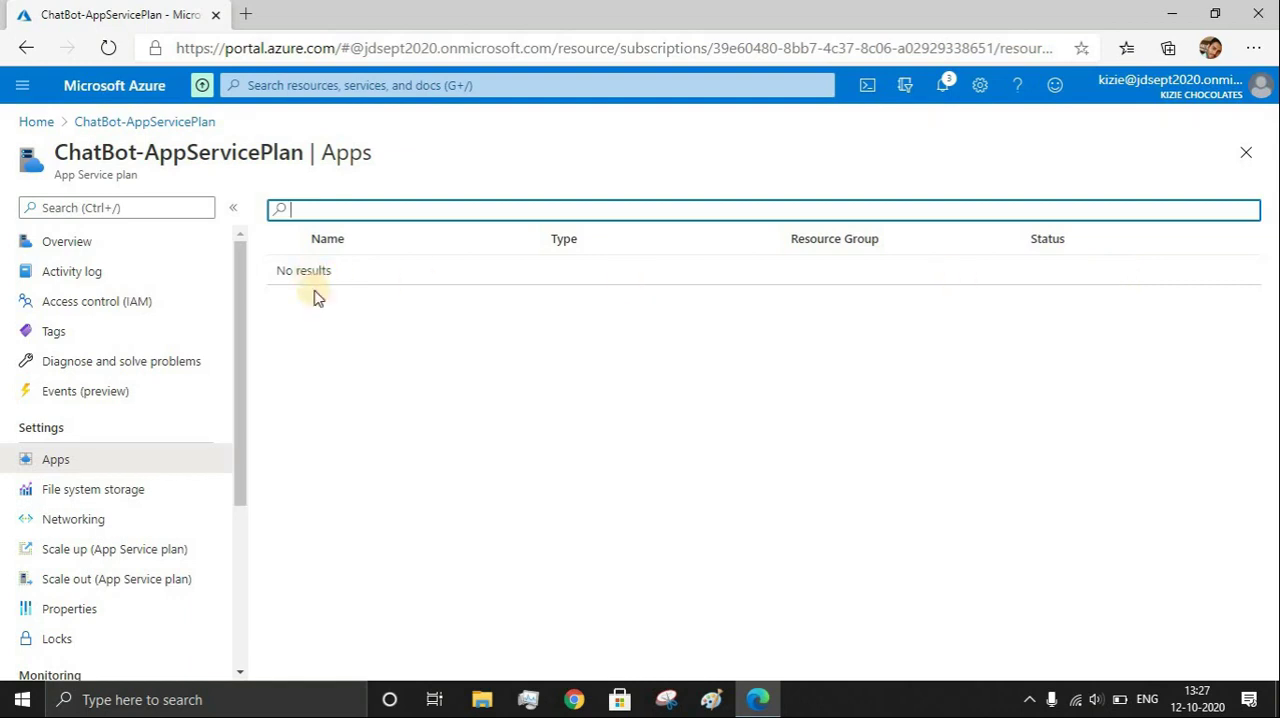
Go from the plan's overview to its ChatBotRG resource group and start adding a resource
left_click(66, 242)
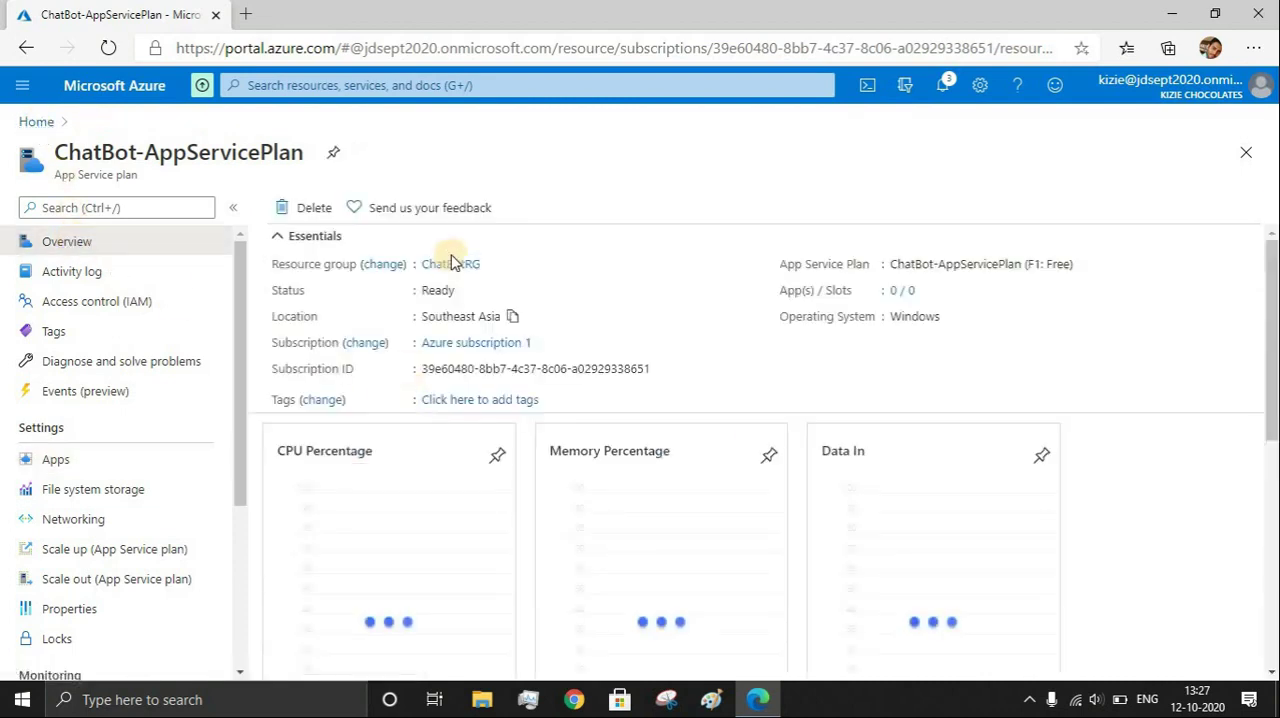
left_click(450, 263)
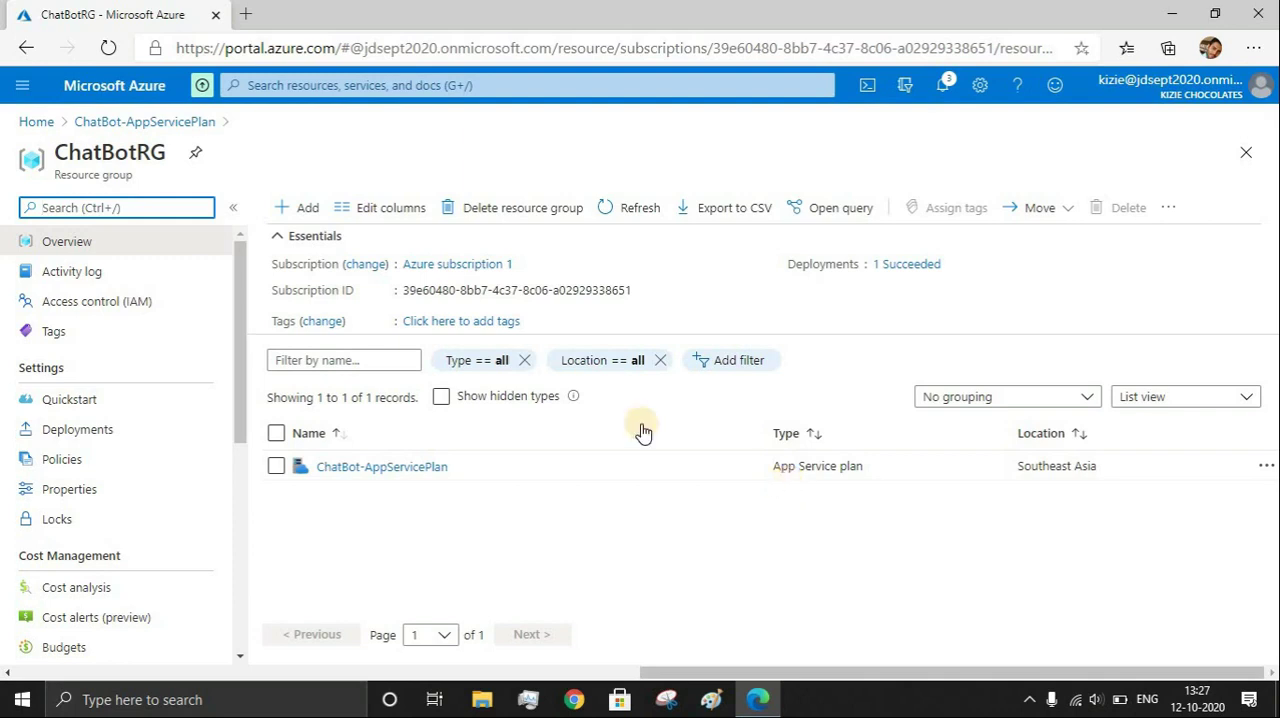
left_click(282, 210)
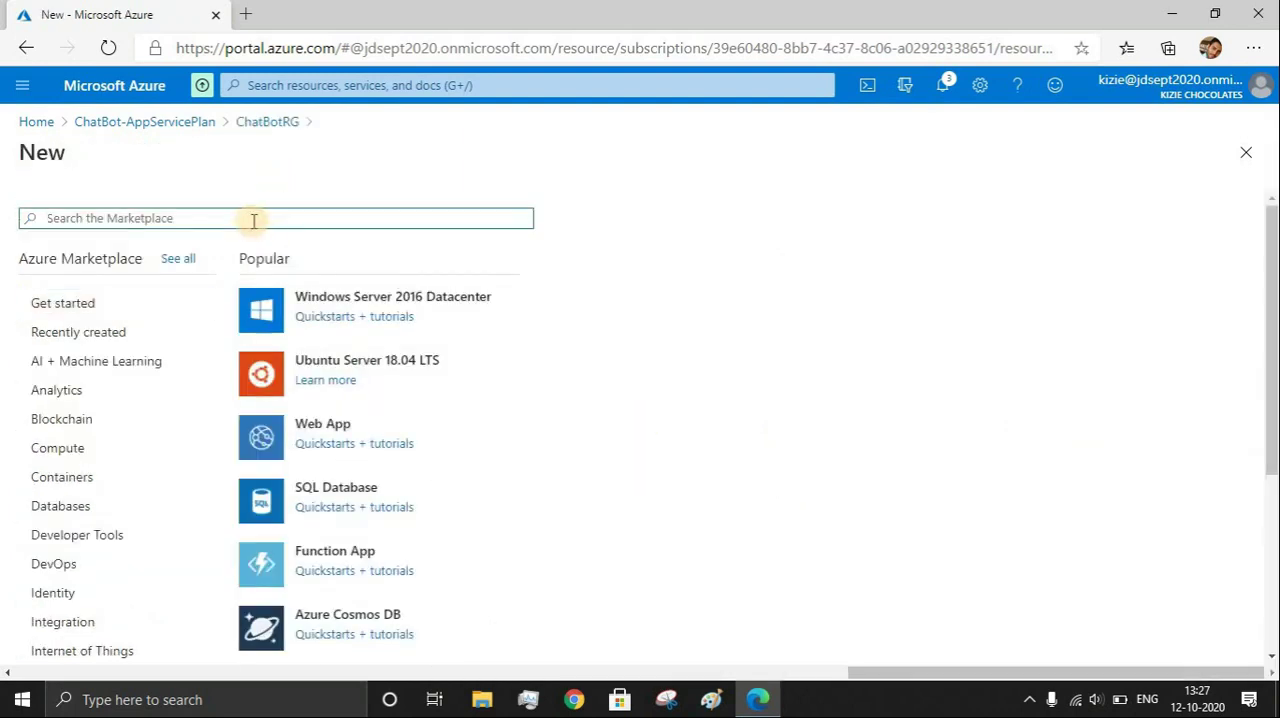
Search the Marketplace for "web app bot" and start creating a Web App Bot
type("web ap")
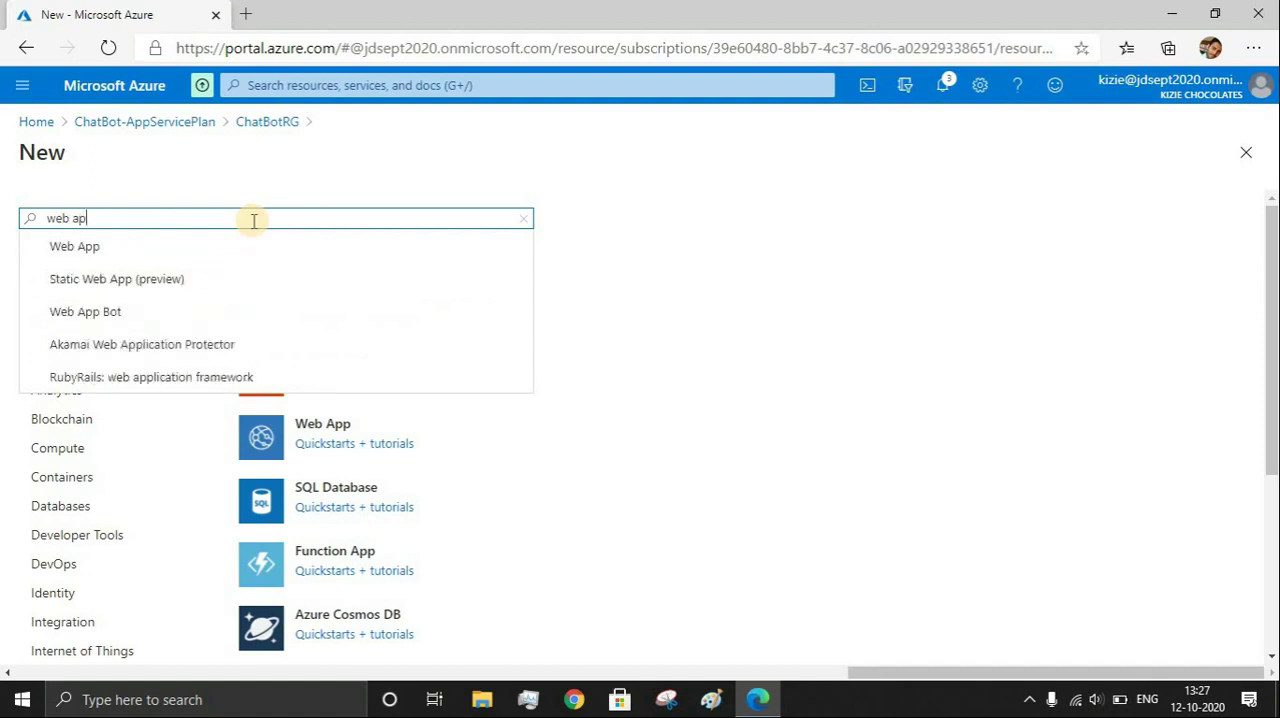
type("p")
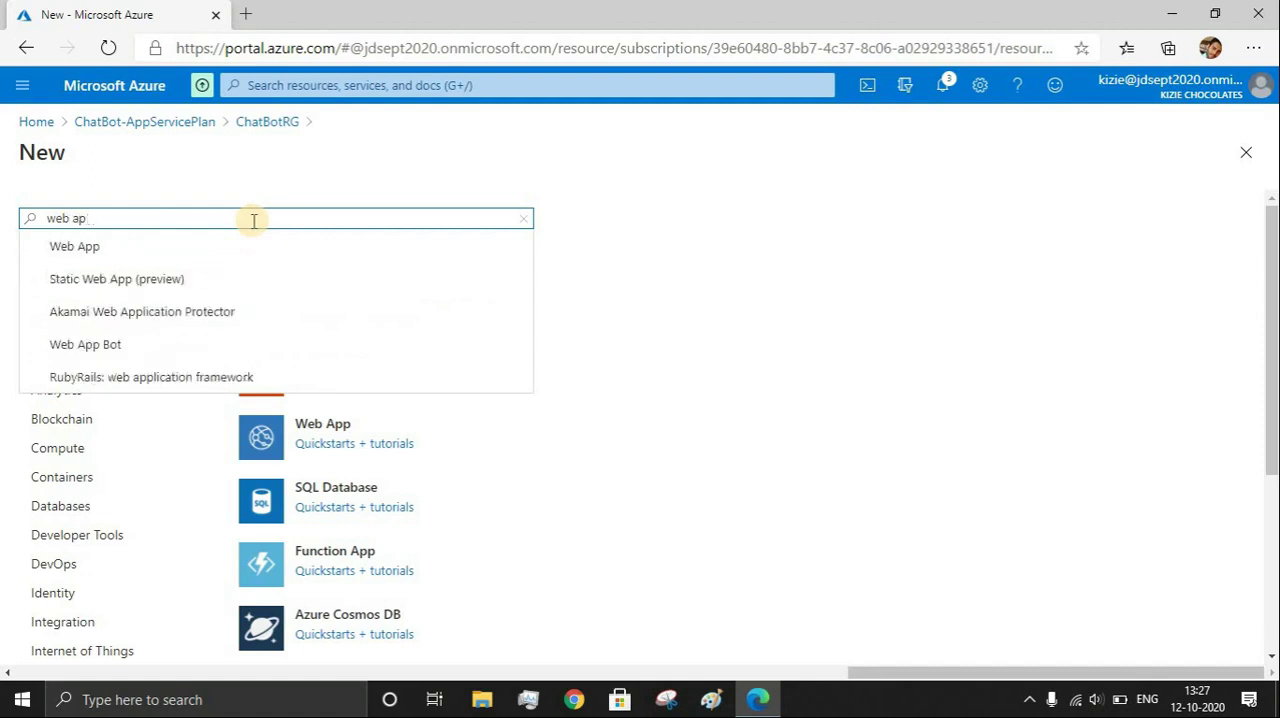
type(" bot")
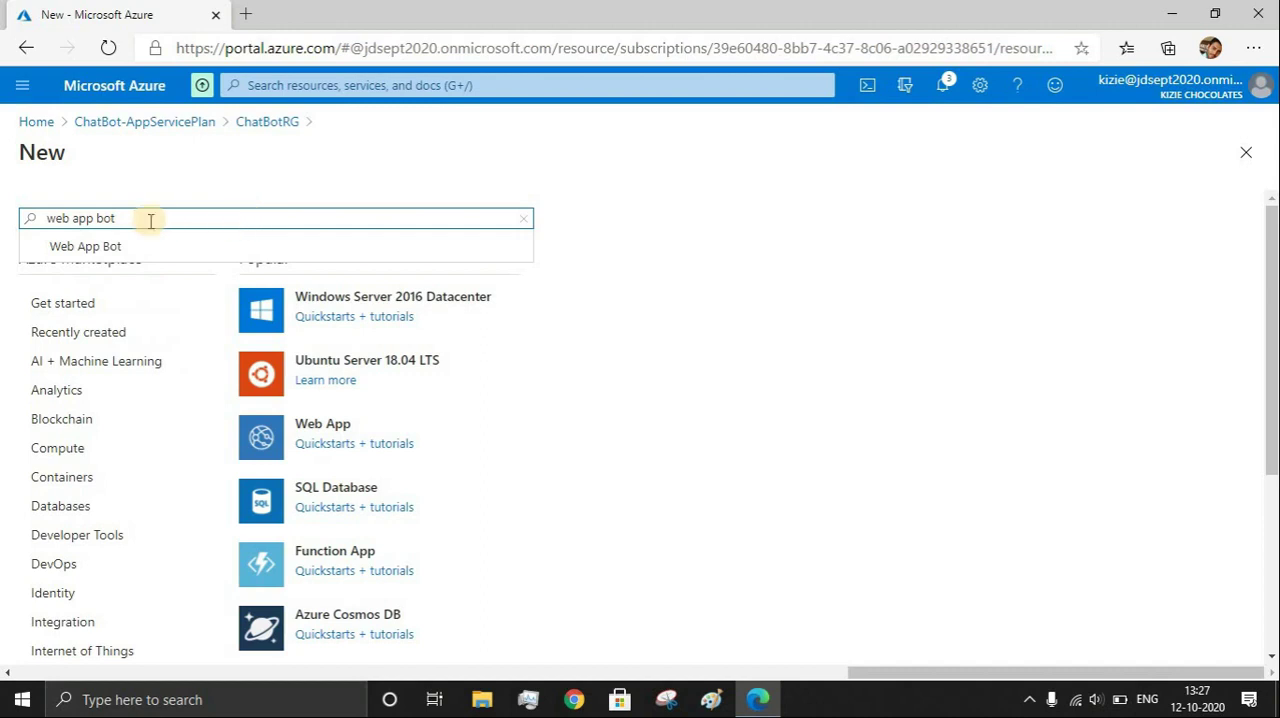
left_click(120, 248)
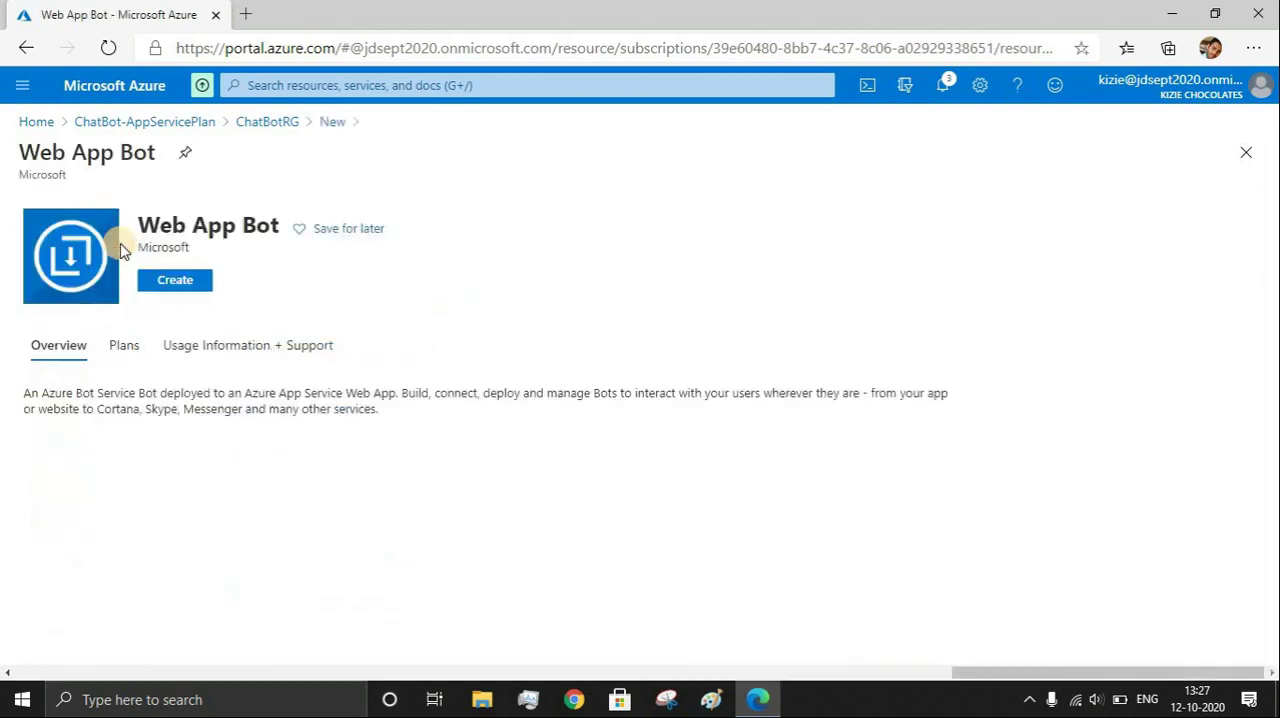
left_click(153, 283)
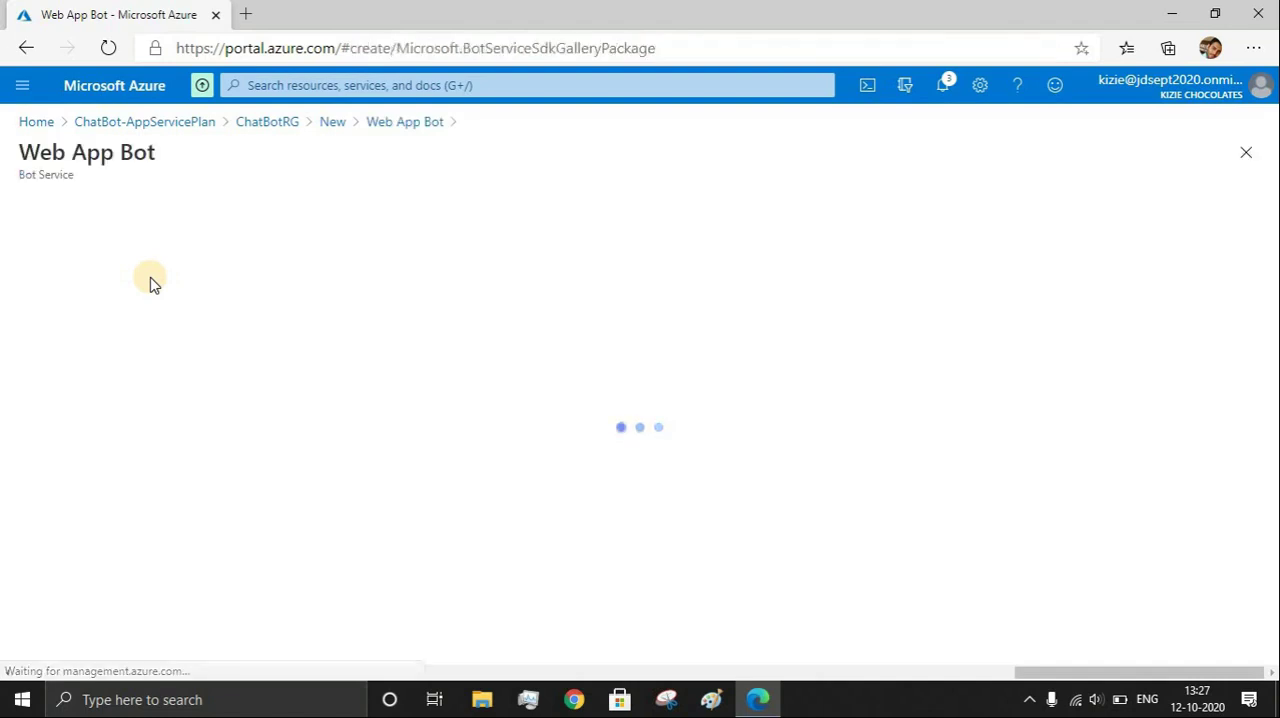
Enter Echo-bot-1001 as the bot handle
left_click(140, 236)
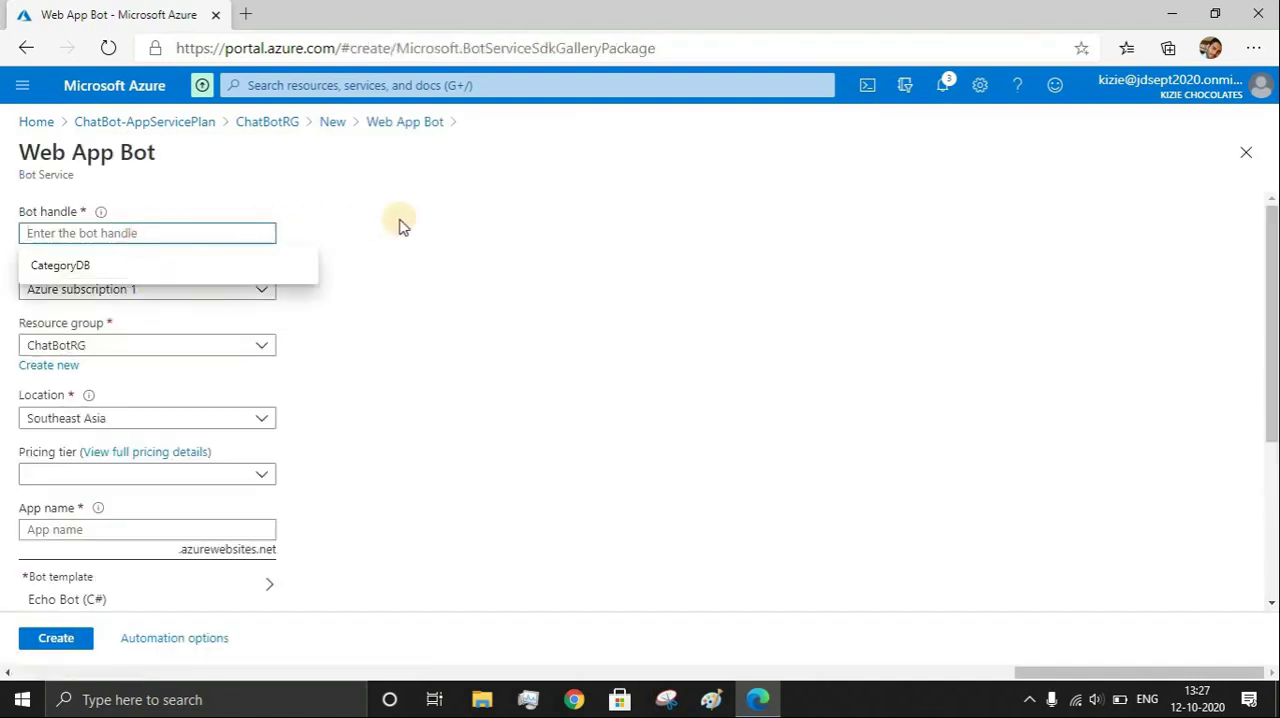
type("Ec")
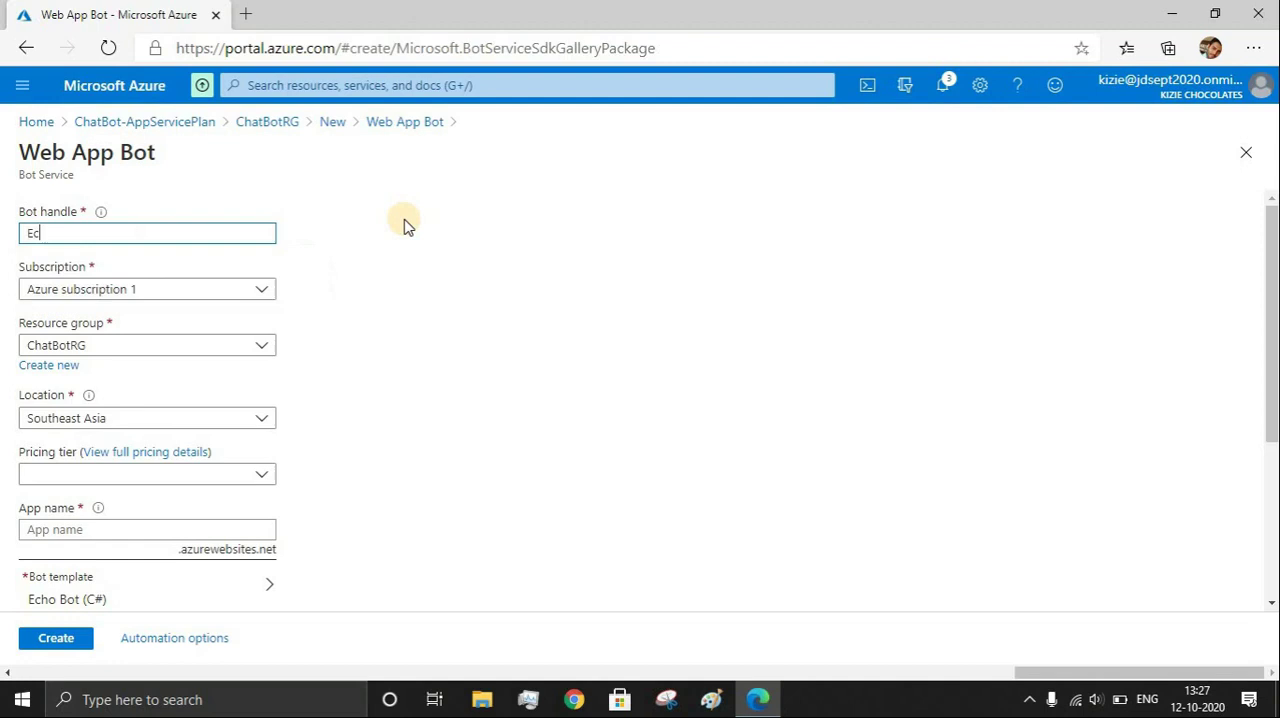
type("ho-")
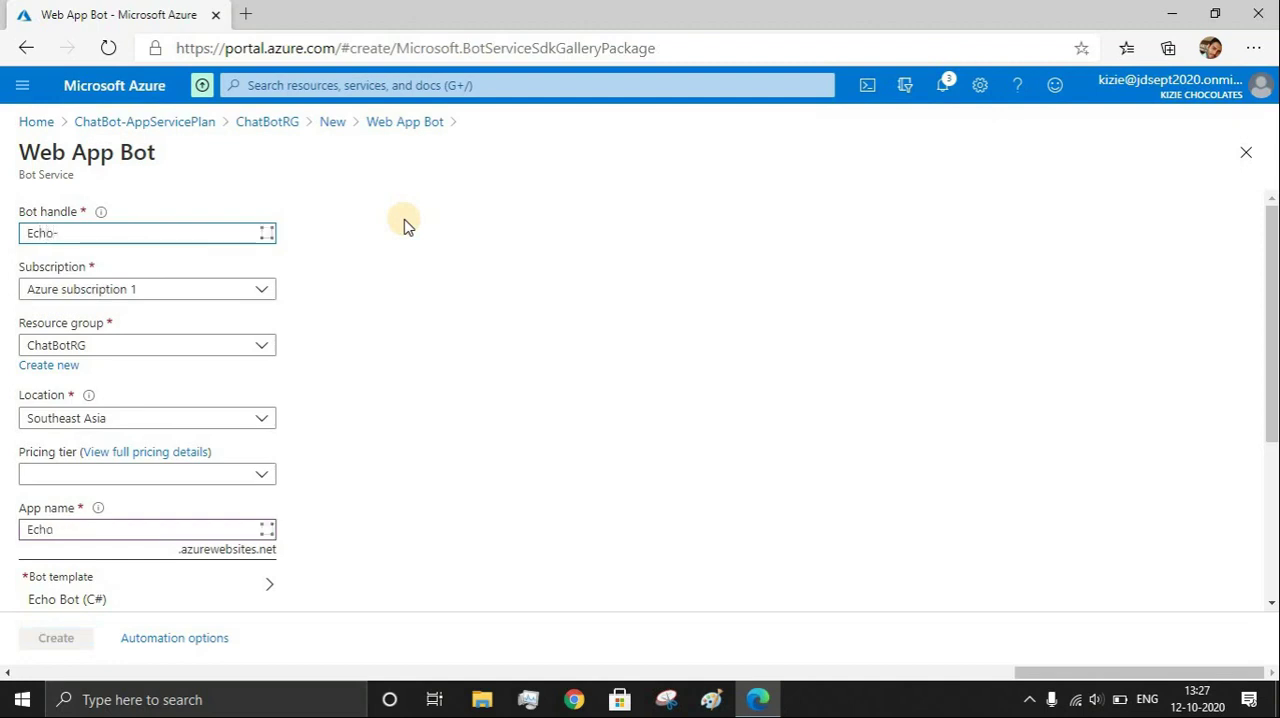
type("bot-1001")
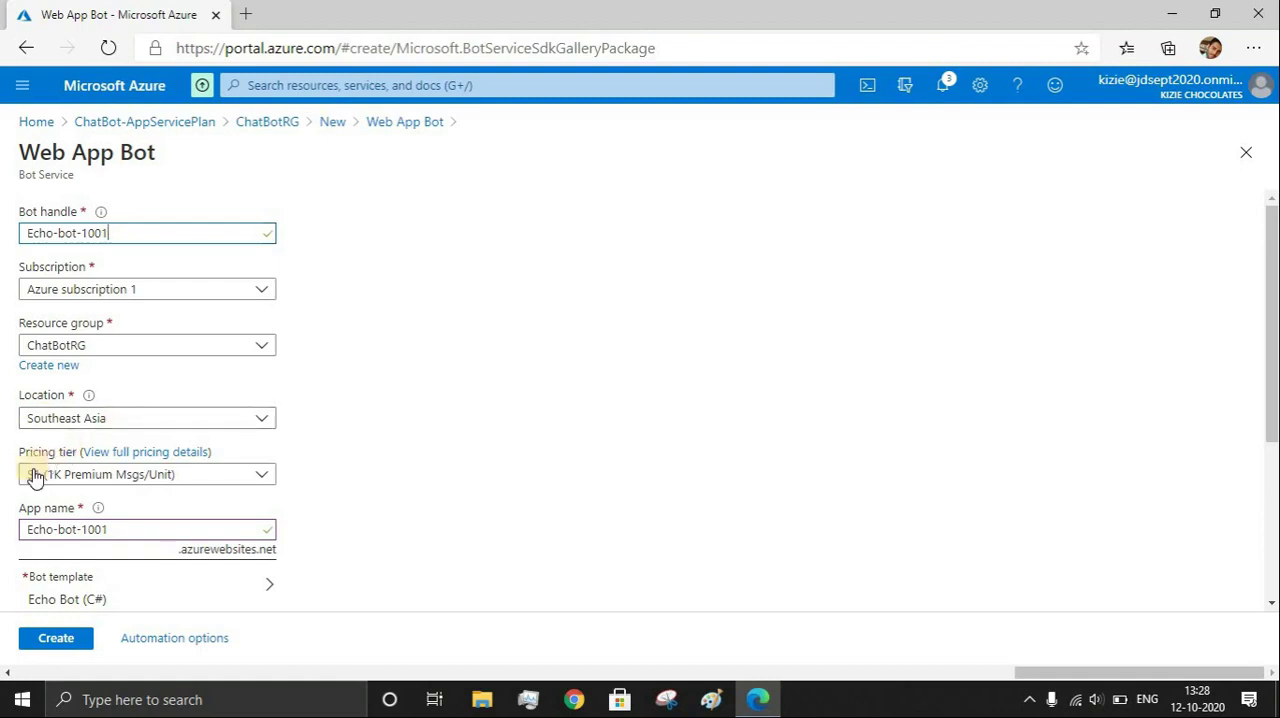
Change the bot's pricing tier to F0 (10K Premium Messages)
left_click(92, 480)
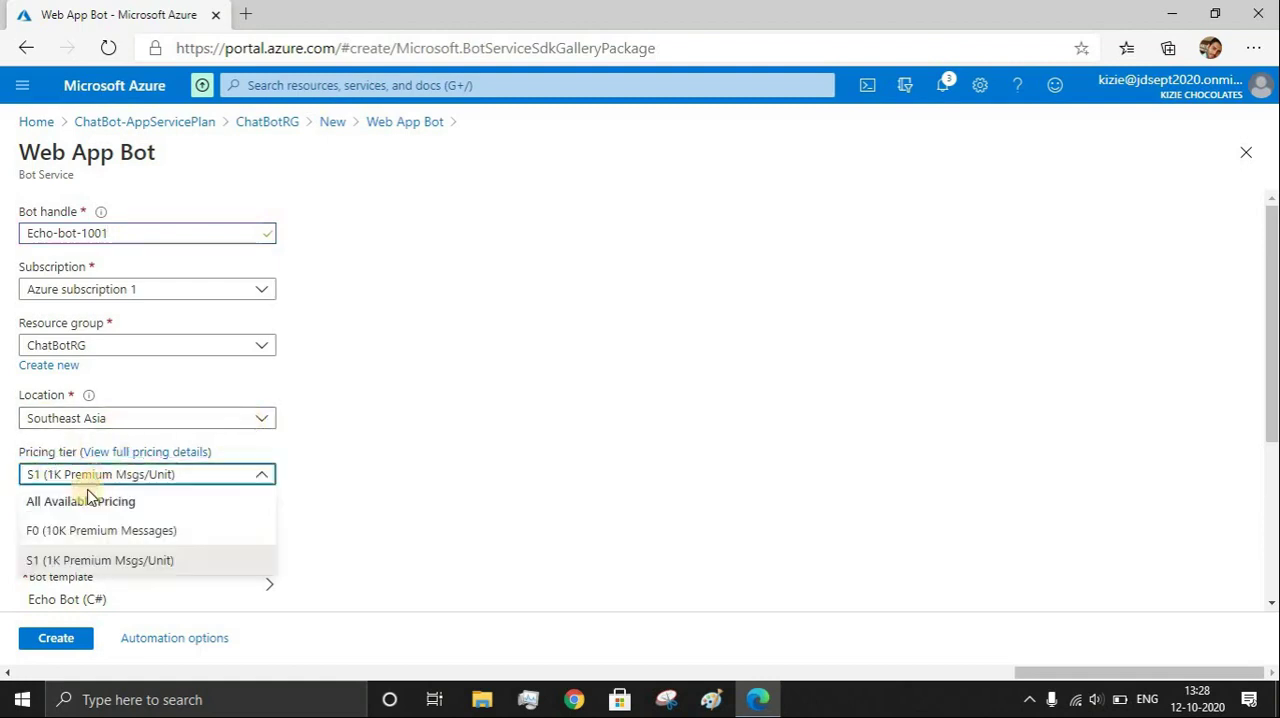
left_click(57, 529)
left_click(346, 478)
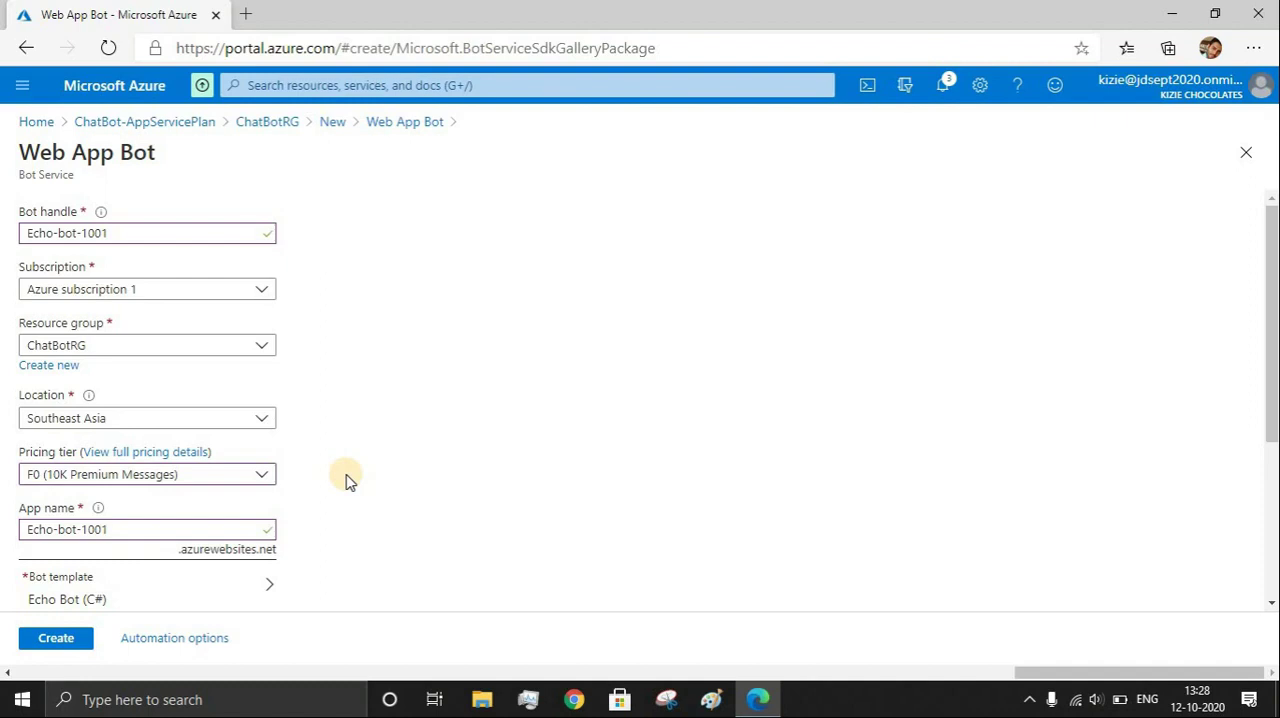
Review the bot template choices and confirm the Echo Bot template with C# as the SDK language
scroll(346, 478, "down", 2)
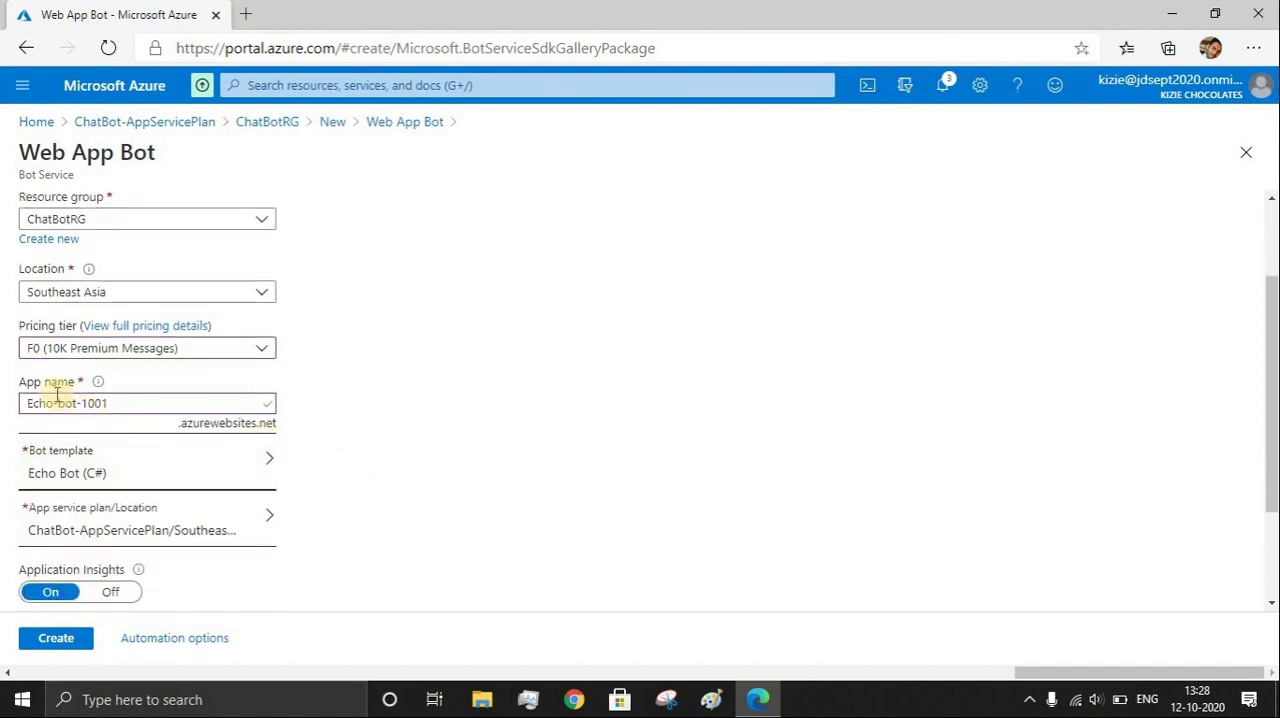
scroll(160, 306, "up", 2)
scroll(77, 358, "down", 2)
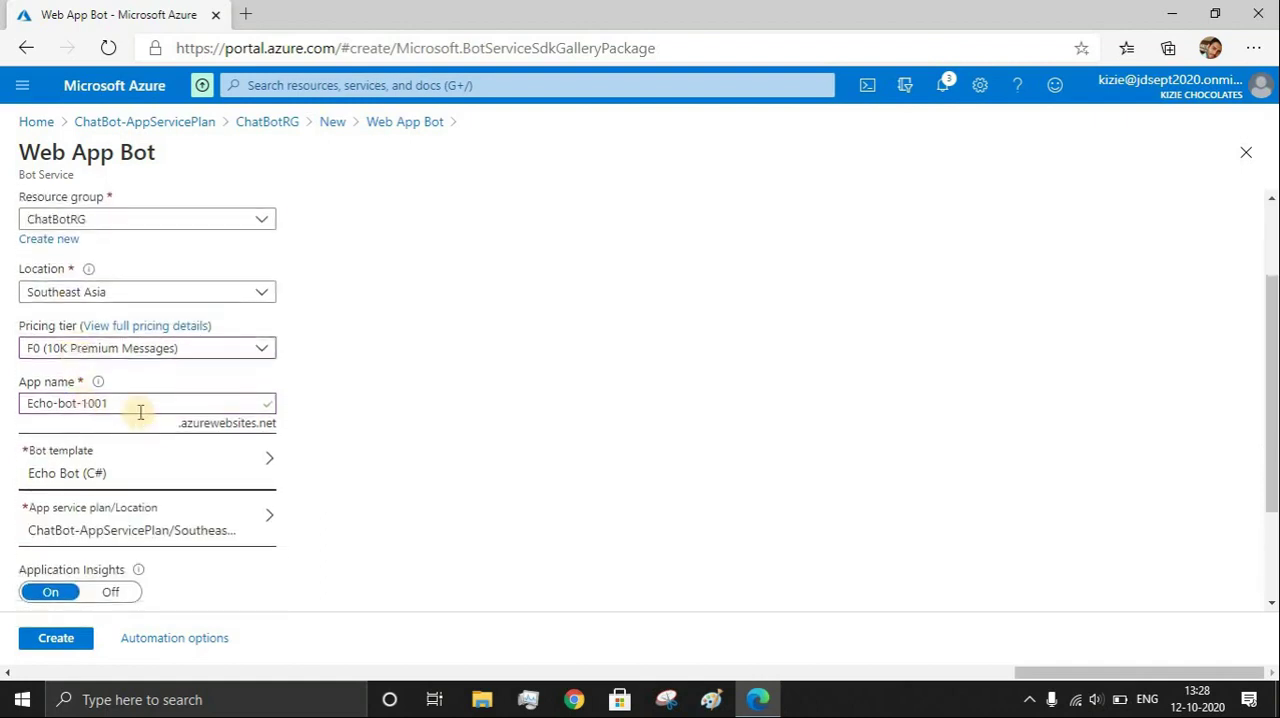
scroll(140, 411, "down", 2)
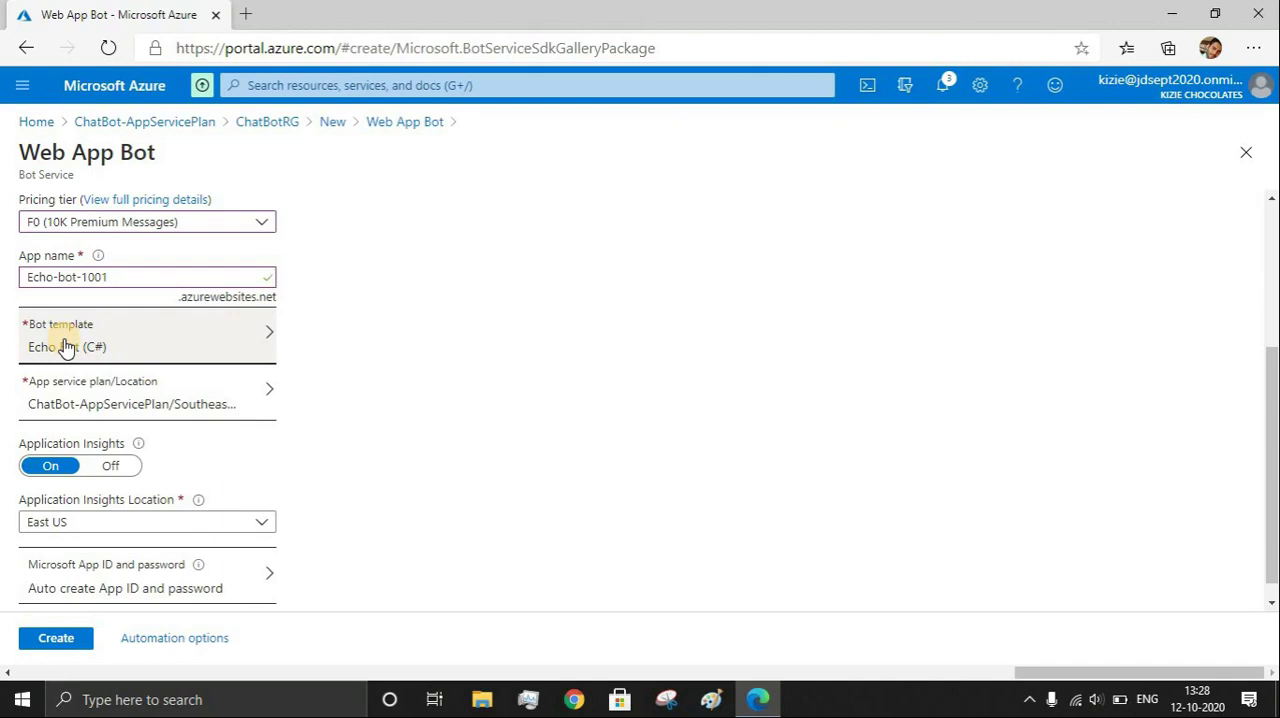
left_click(64, 345)
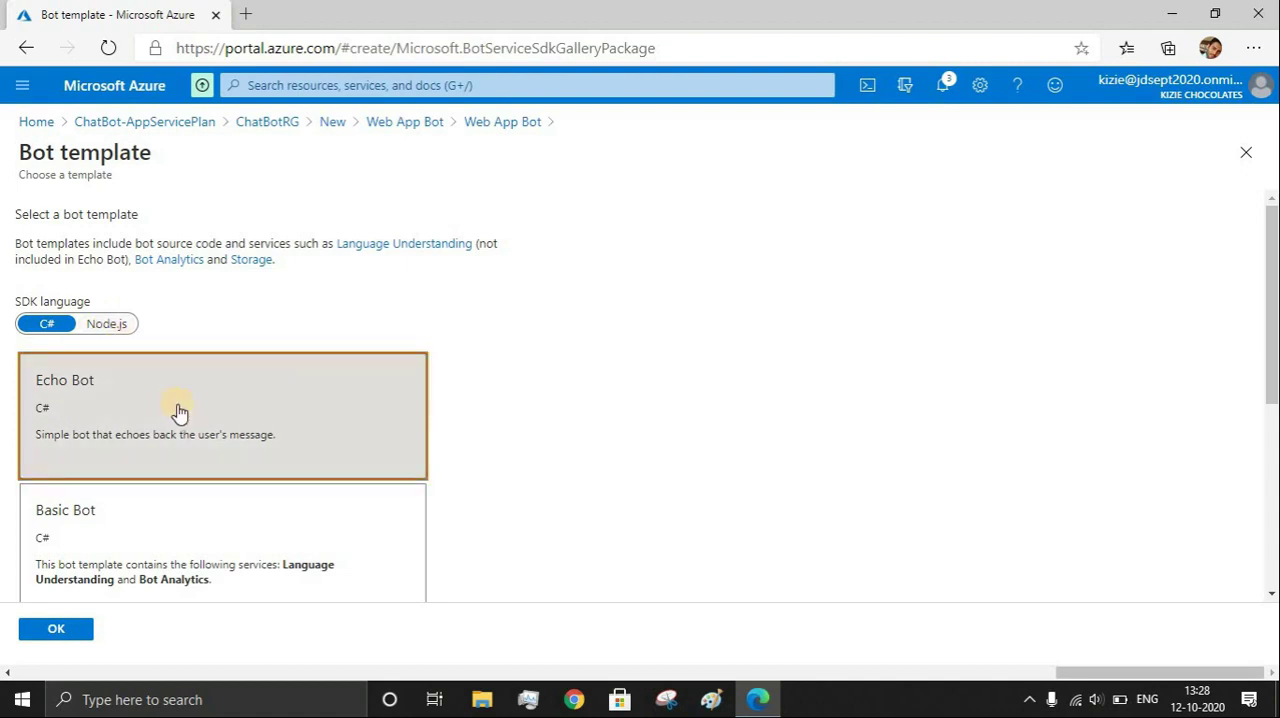
scroll(160, 457, "down", 2)
left_click(56, 629)
left_click(64, 636)
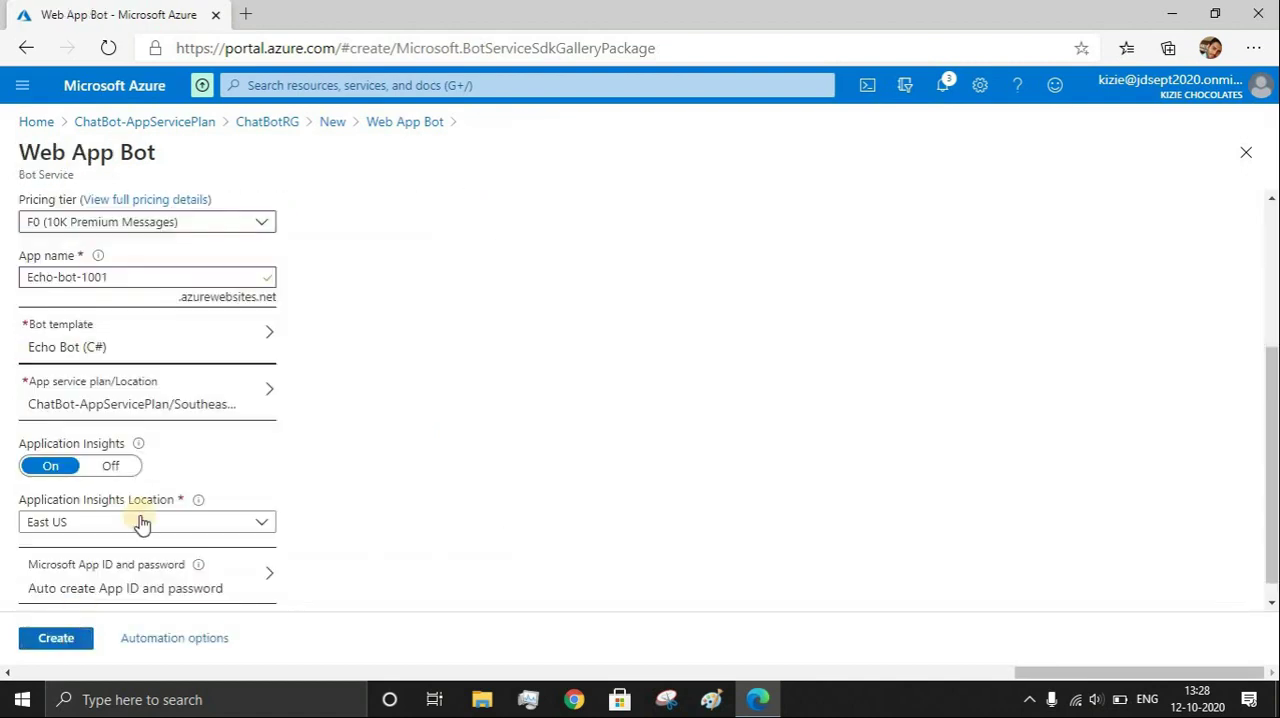
Turn Application Insights off and choose automatic creation of the Microsoft App ID and password
scroll(234, 442, "down", 1)
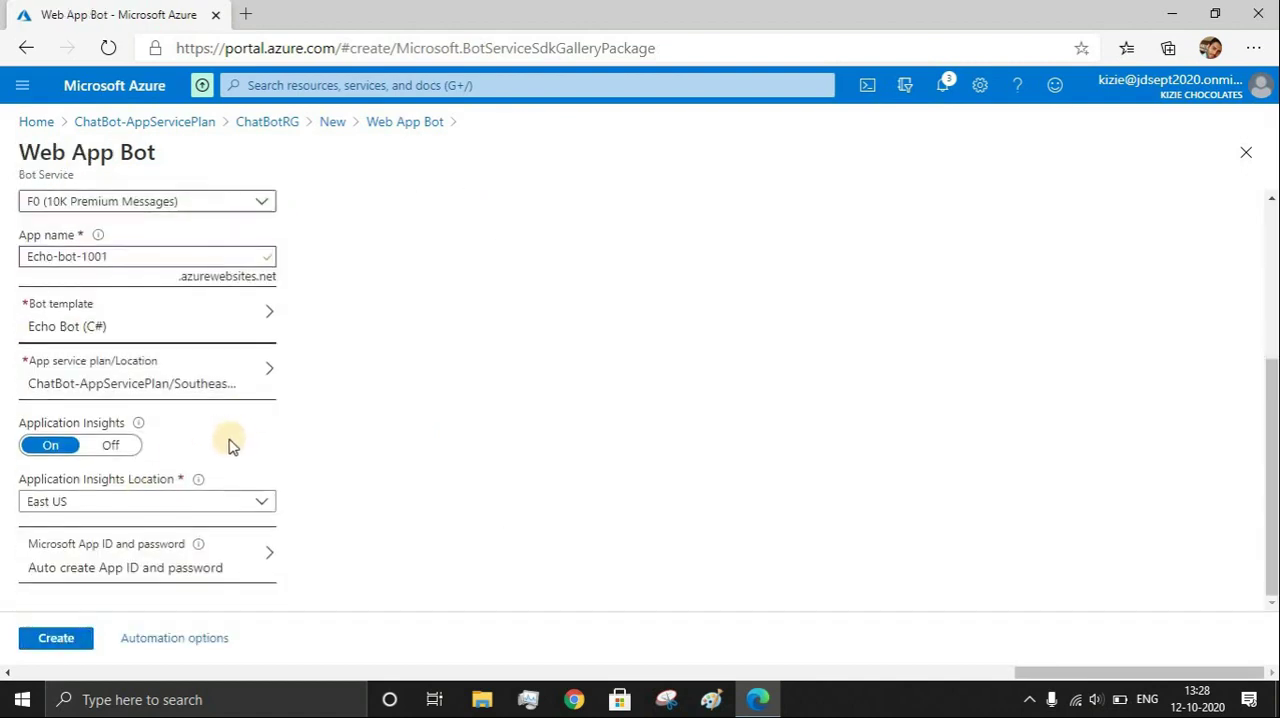
left_click(133, 455)
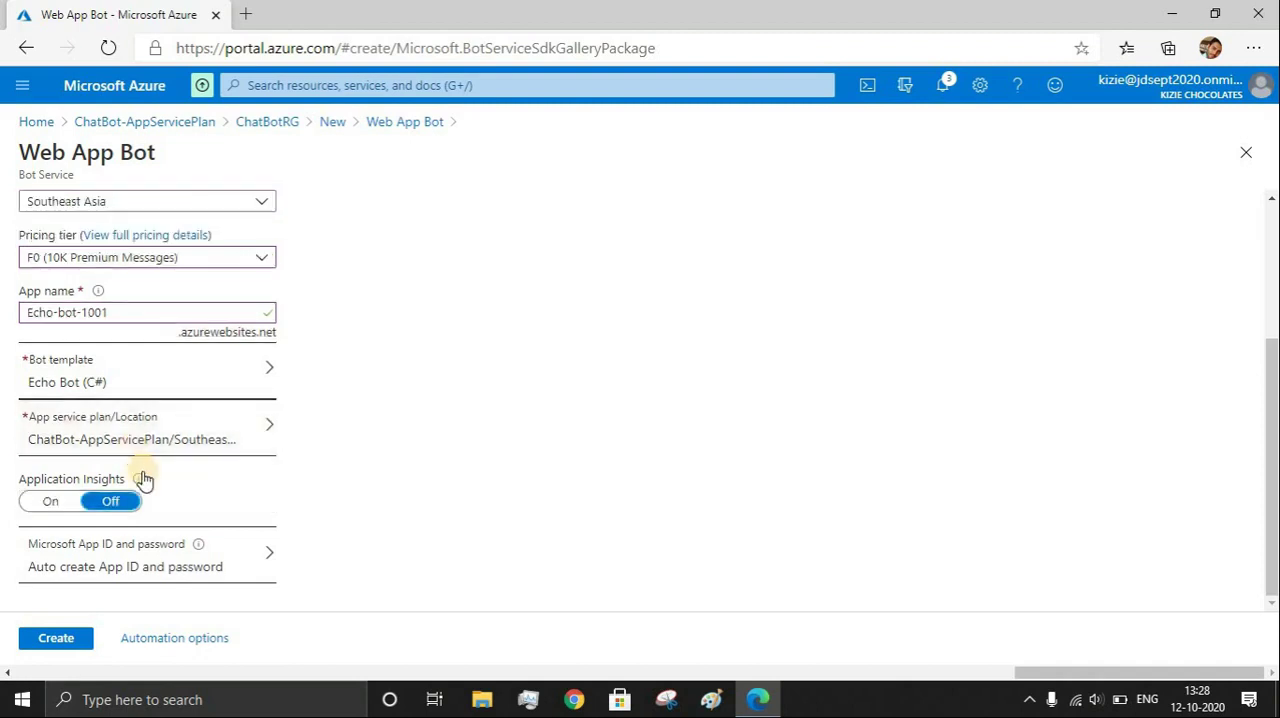
mouse_move(143, 480)
left_click(168, 570)
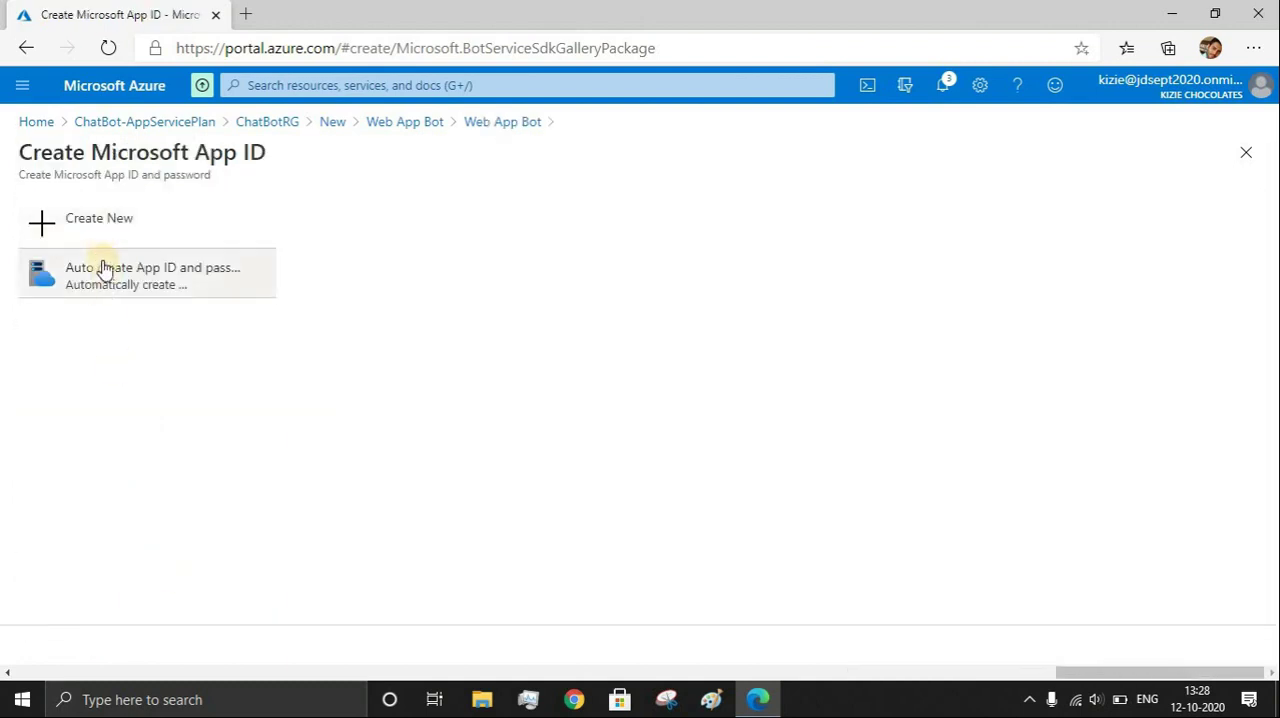
left_click(126, 270)
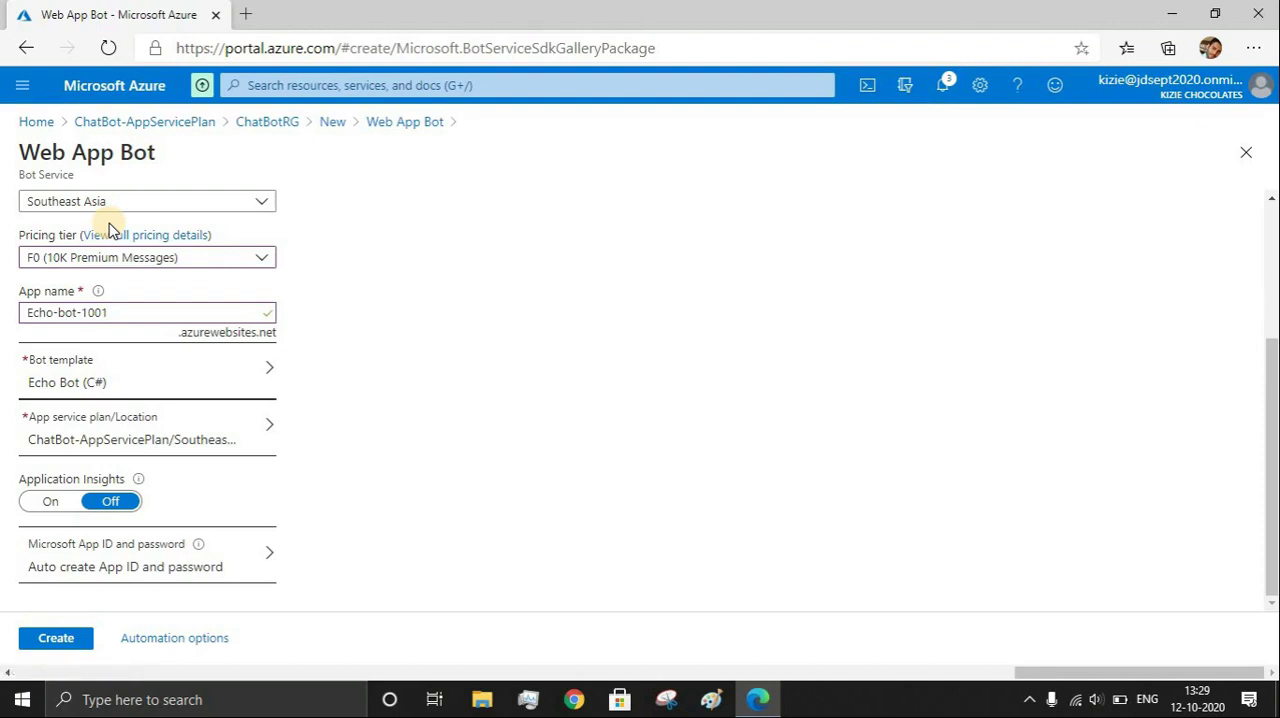
Create the Web App Bot and go to the deployed resource once deployment finishes
left_click(42, 640)
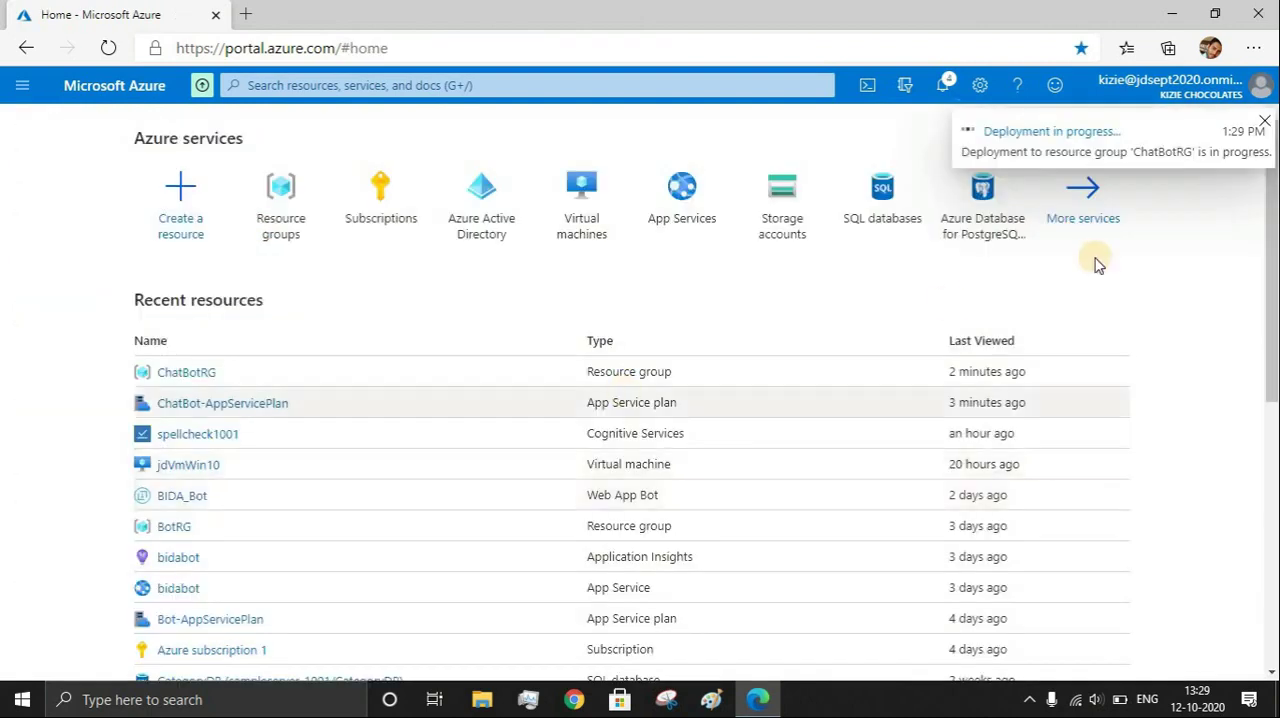
left_click(940, 86)
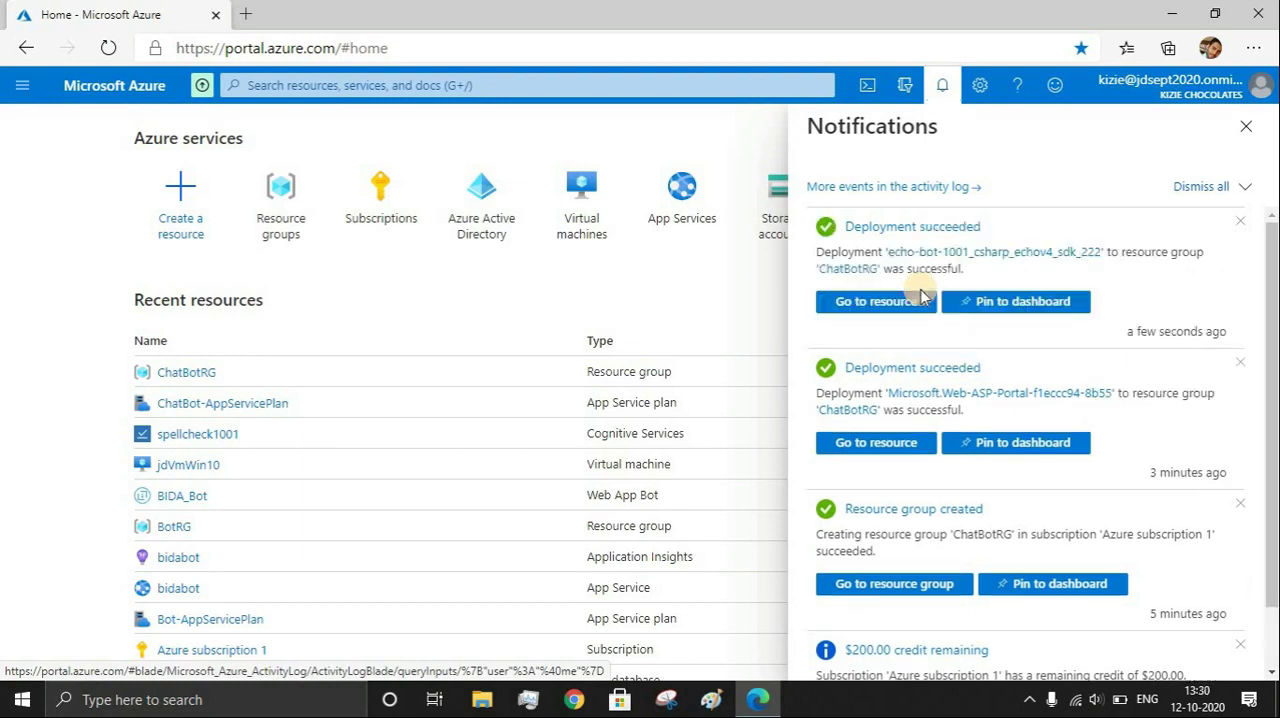
left_click(888, 301)
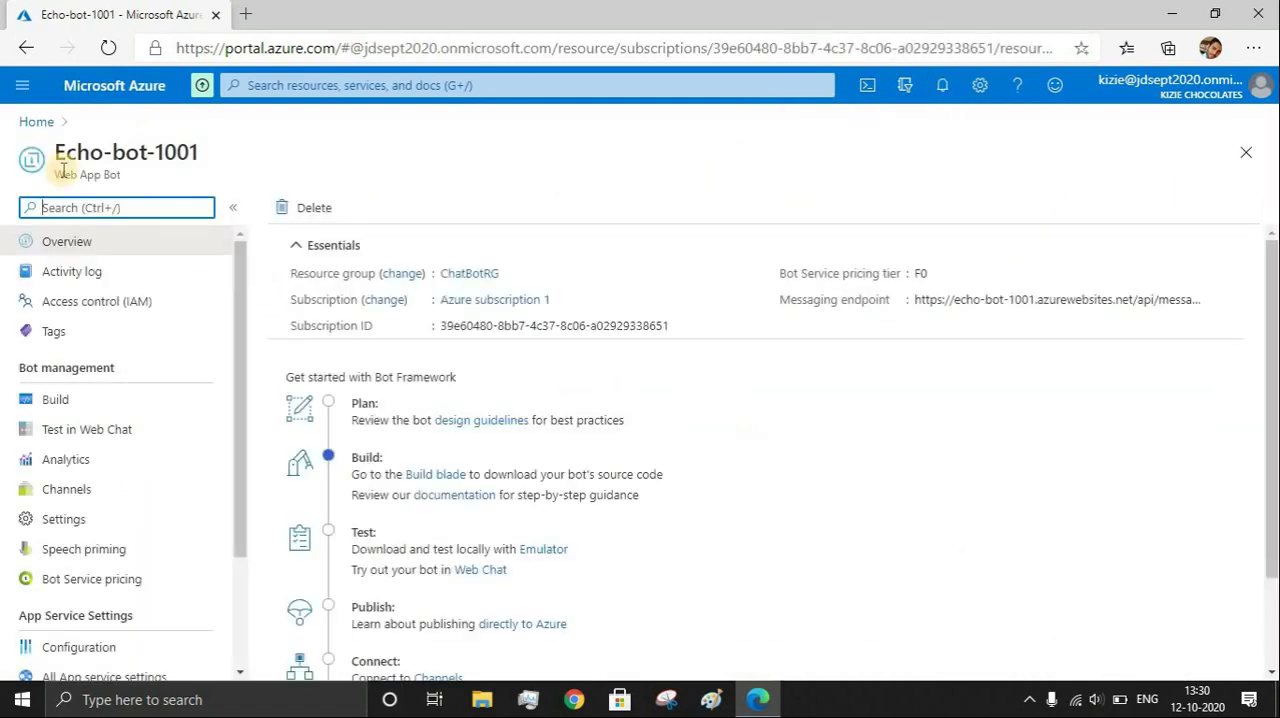
Examine the ChatBotRG resource group's resources in a separate browser tab, and return to the bot's overview
left_click_drag(57, 170, 124, 175)
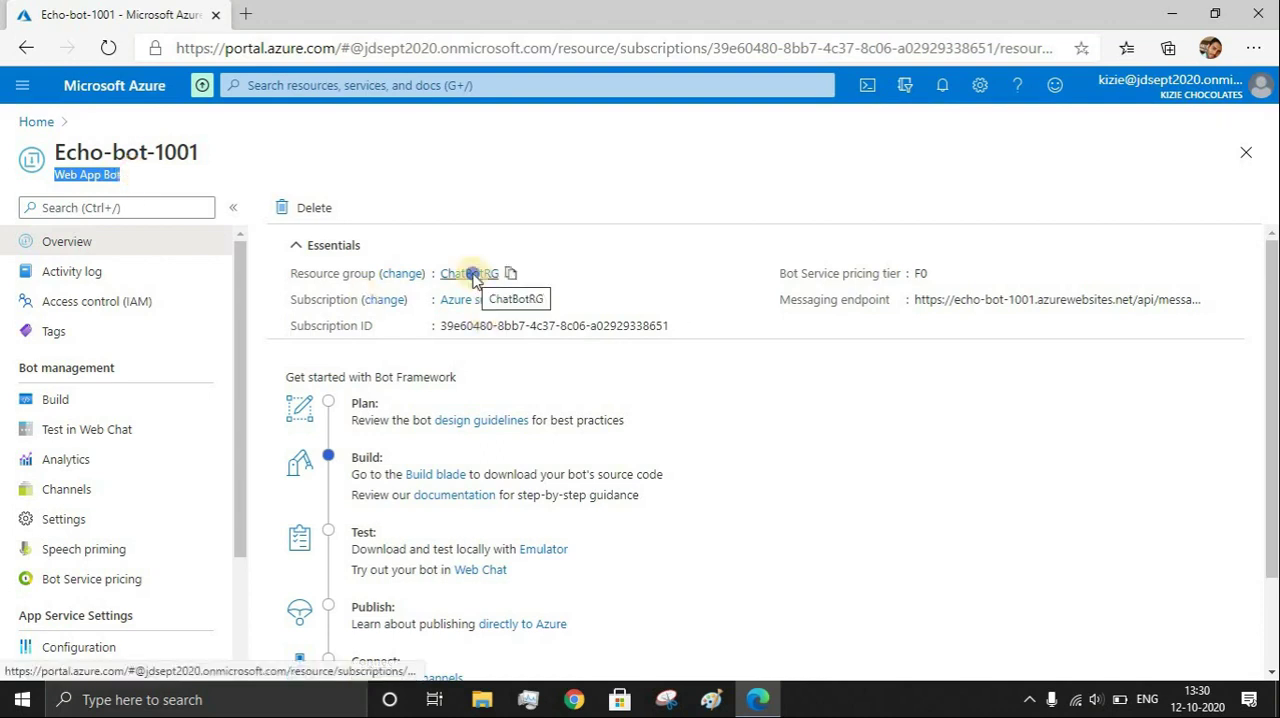
right_click(470, 274)
left_click(540, 292)
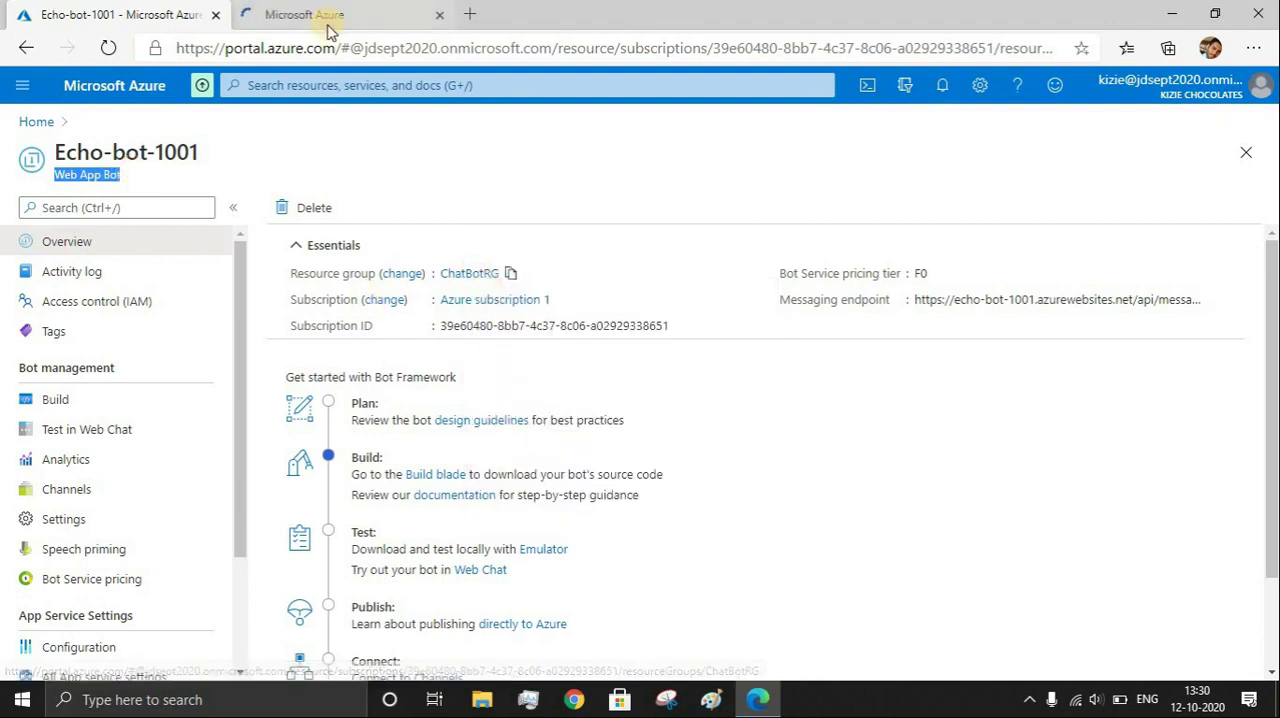
left_click(325, 22)
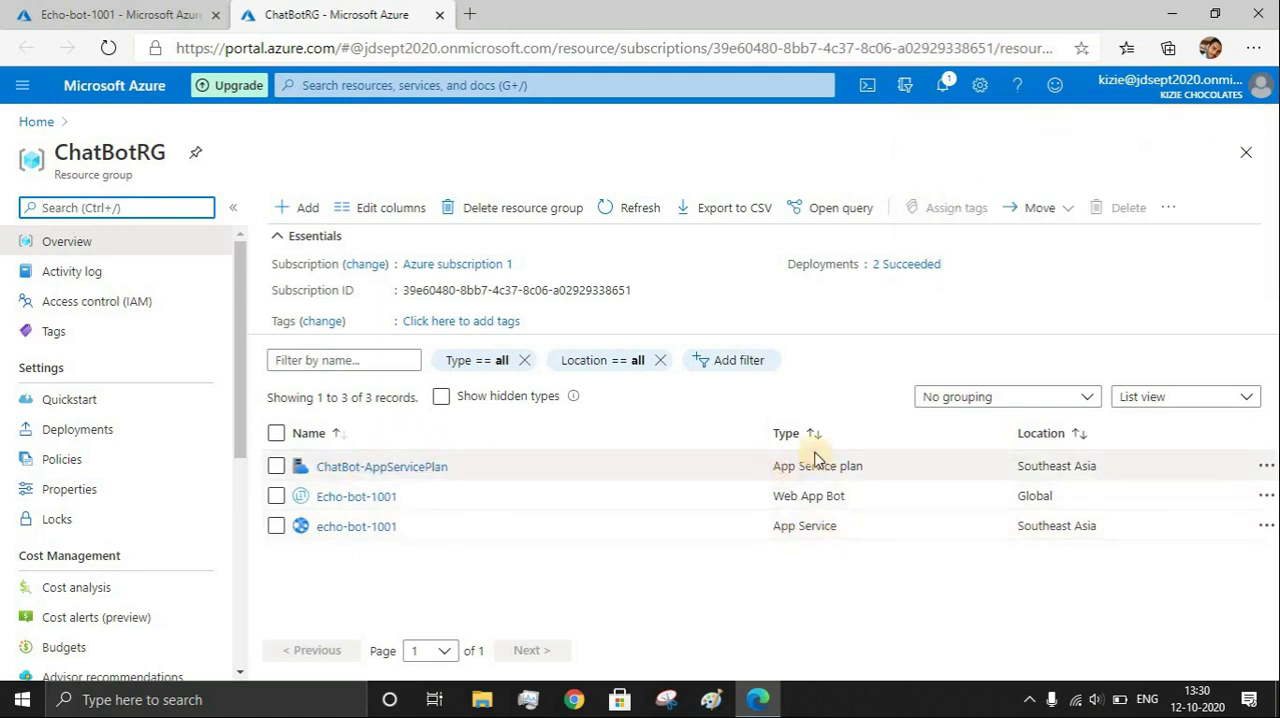
left_click(48, 8)
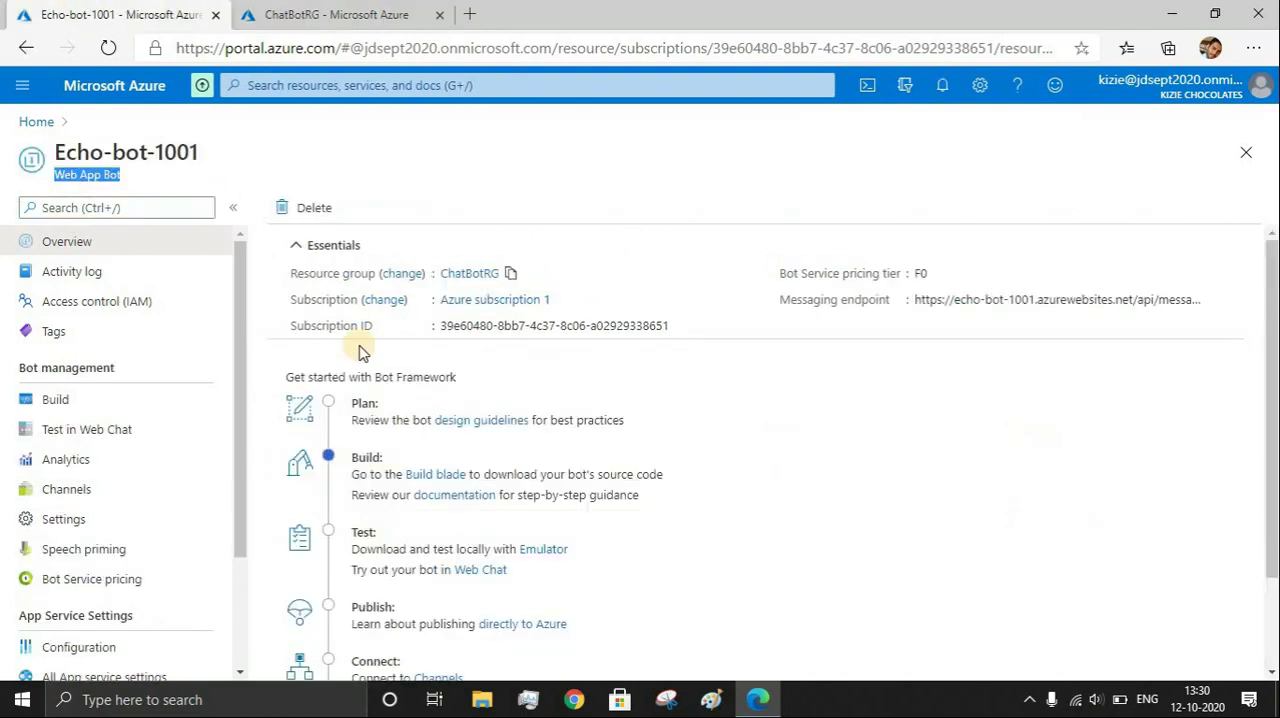
Test the bot in Web Chat by sending the messages "hi" and "hello"
left_click(78, 429)
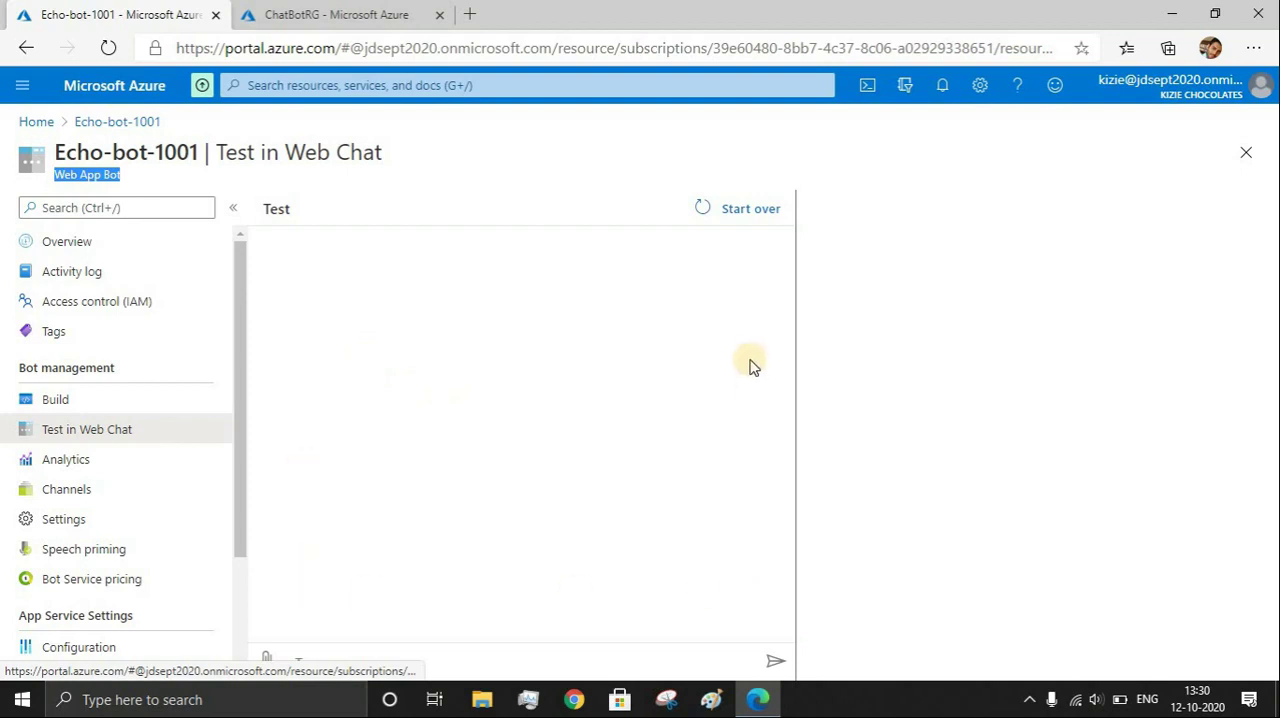
left_click(439, 669)
type("hi")
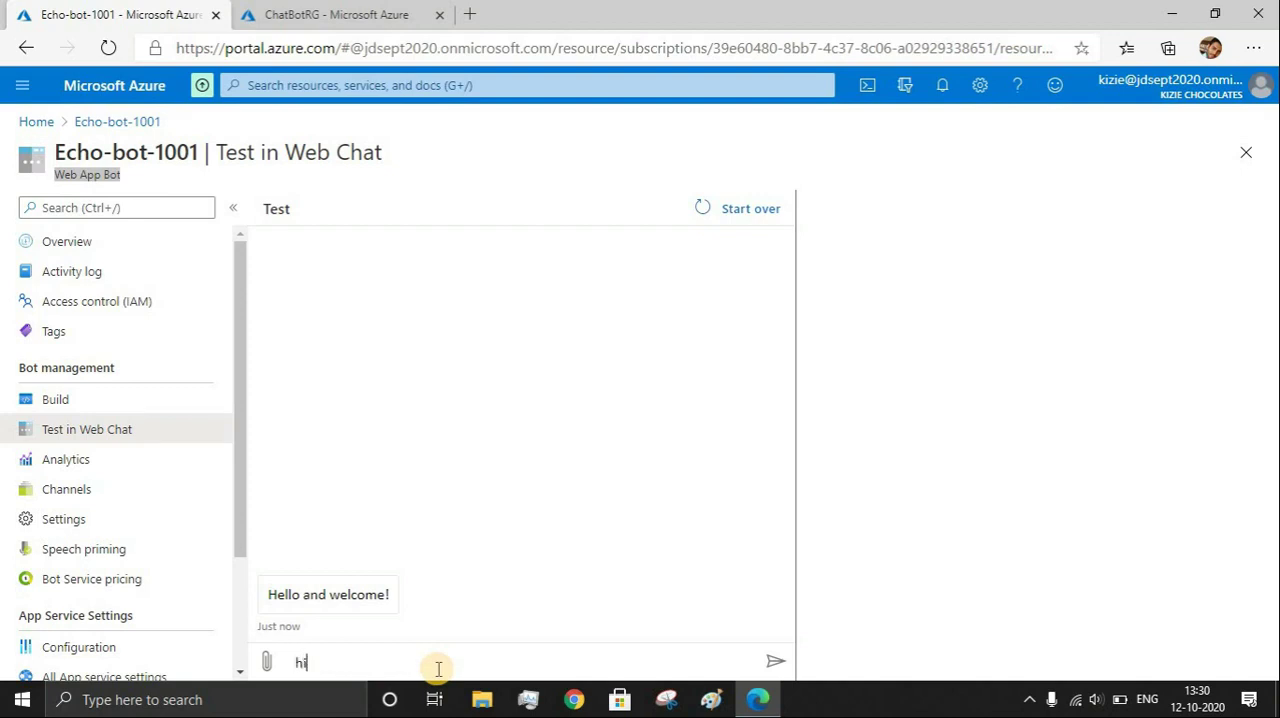
key("Return")
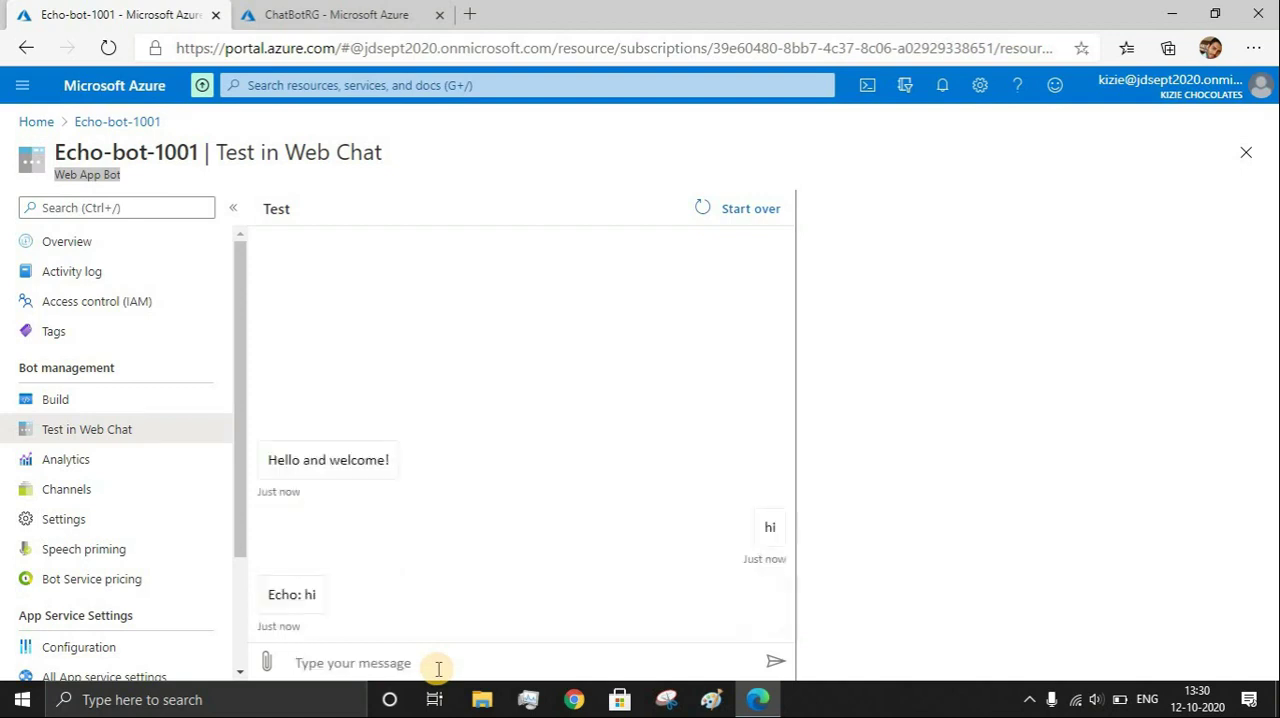
type("hello")
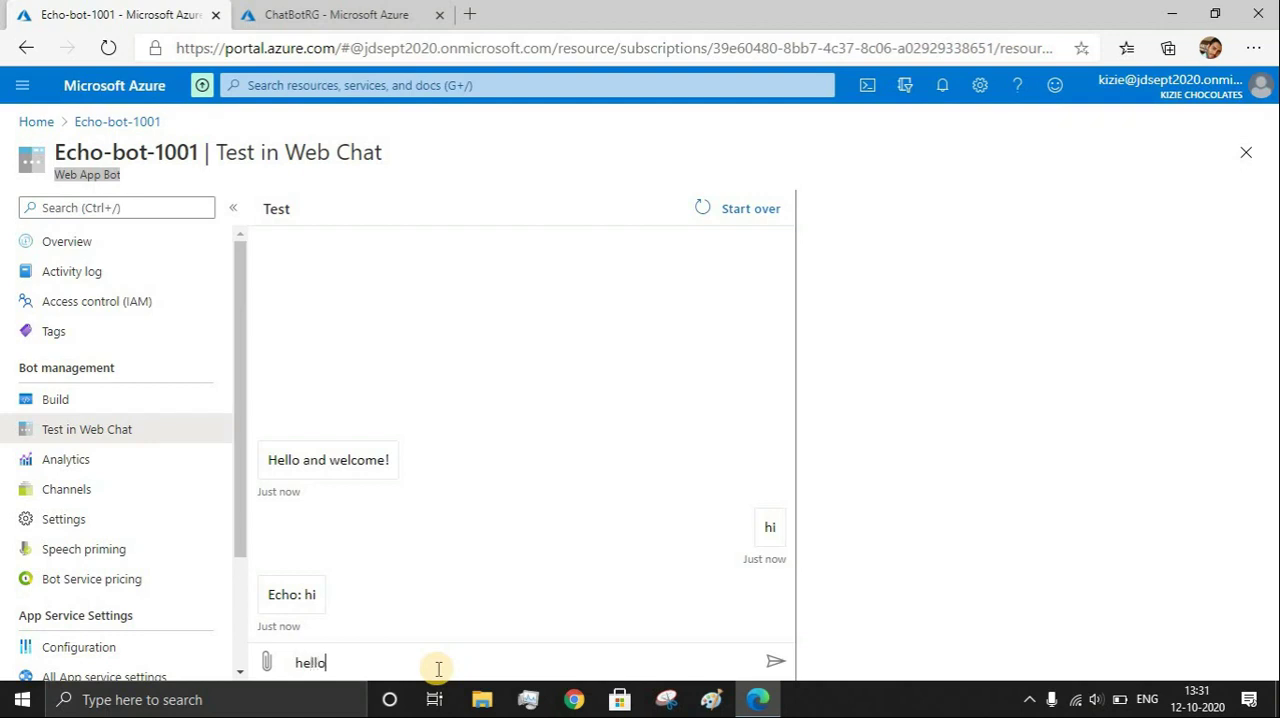
key("Return")
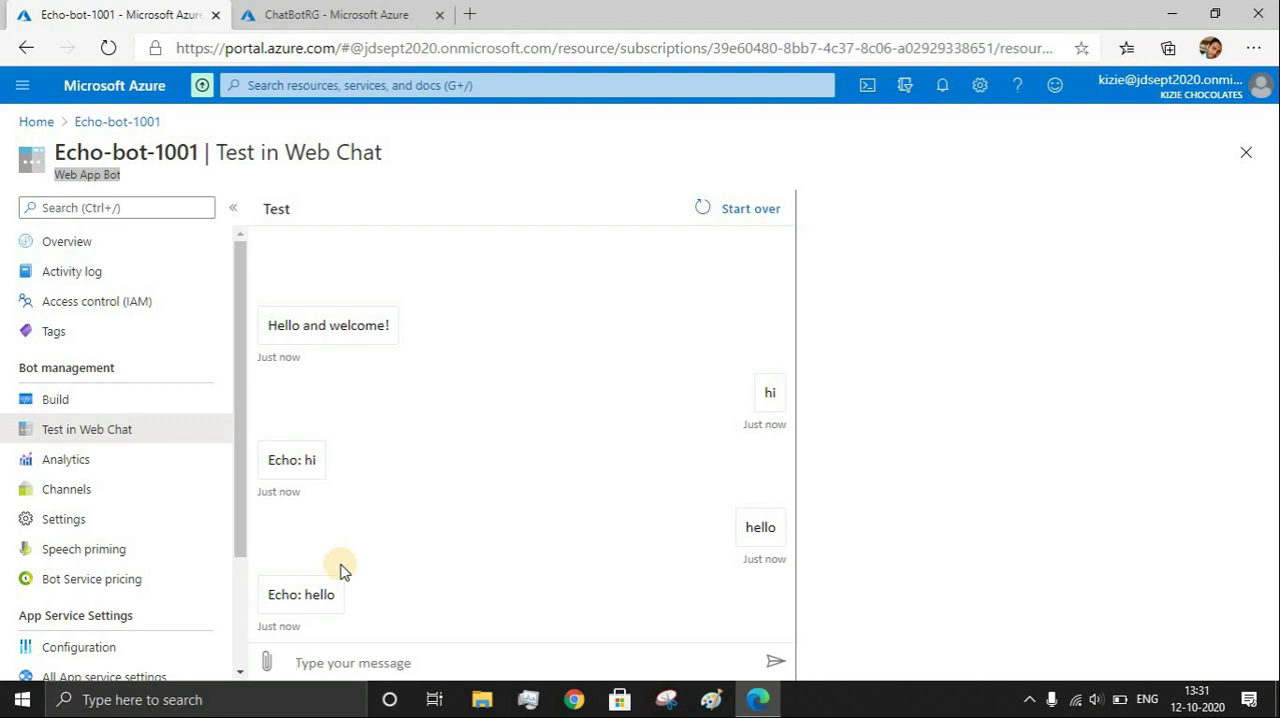
Download the bot's source code from the Echo-bot-1001 Build page
left_click(101, 405)
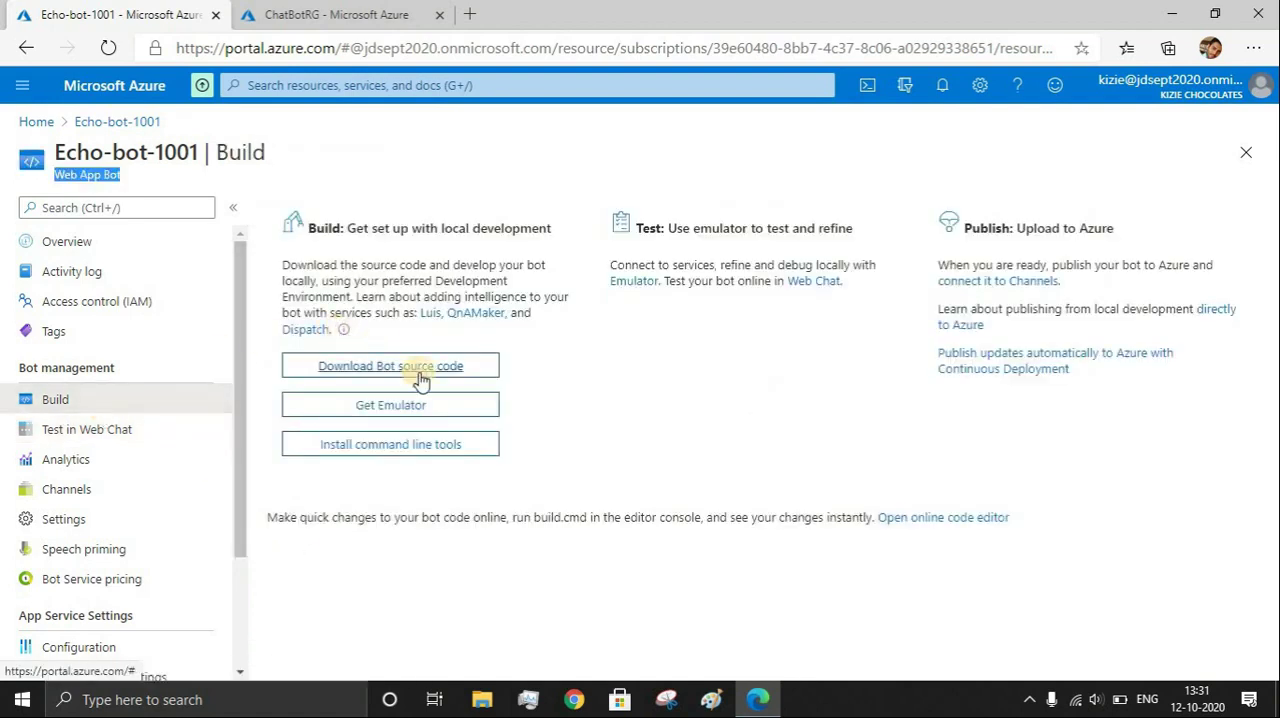
left_click(421, 378)
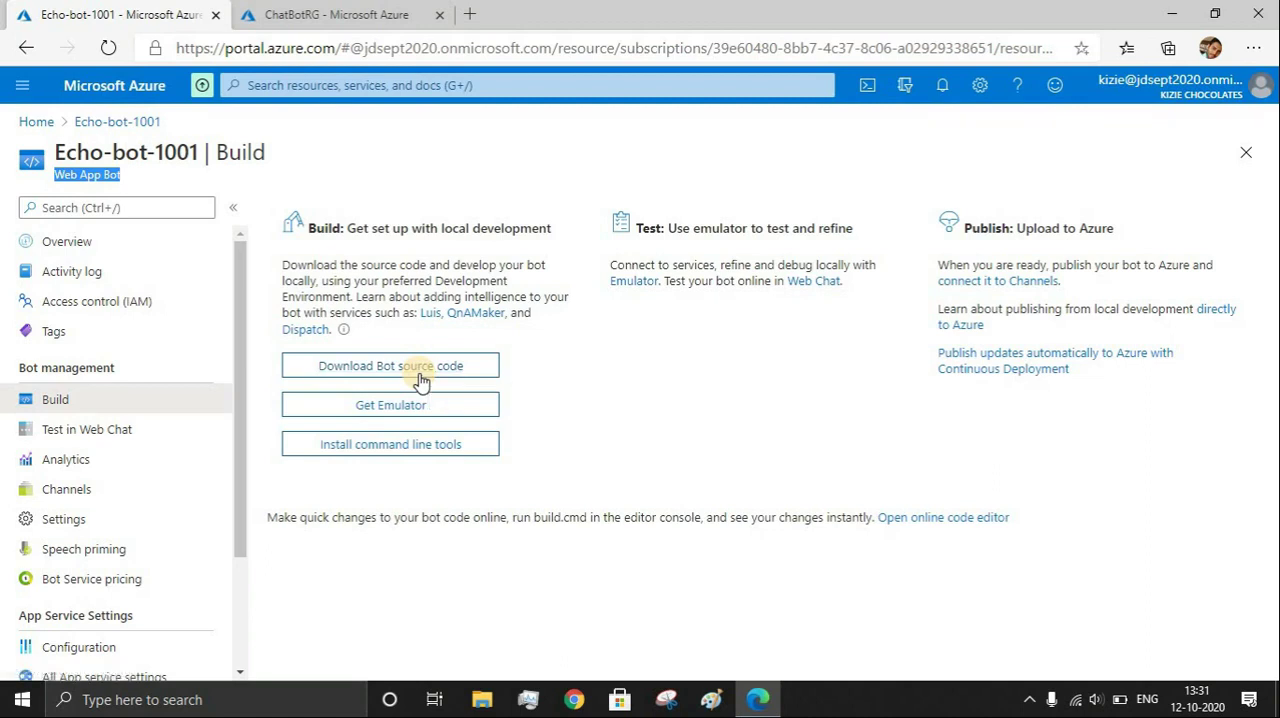
left_click(421, 378)
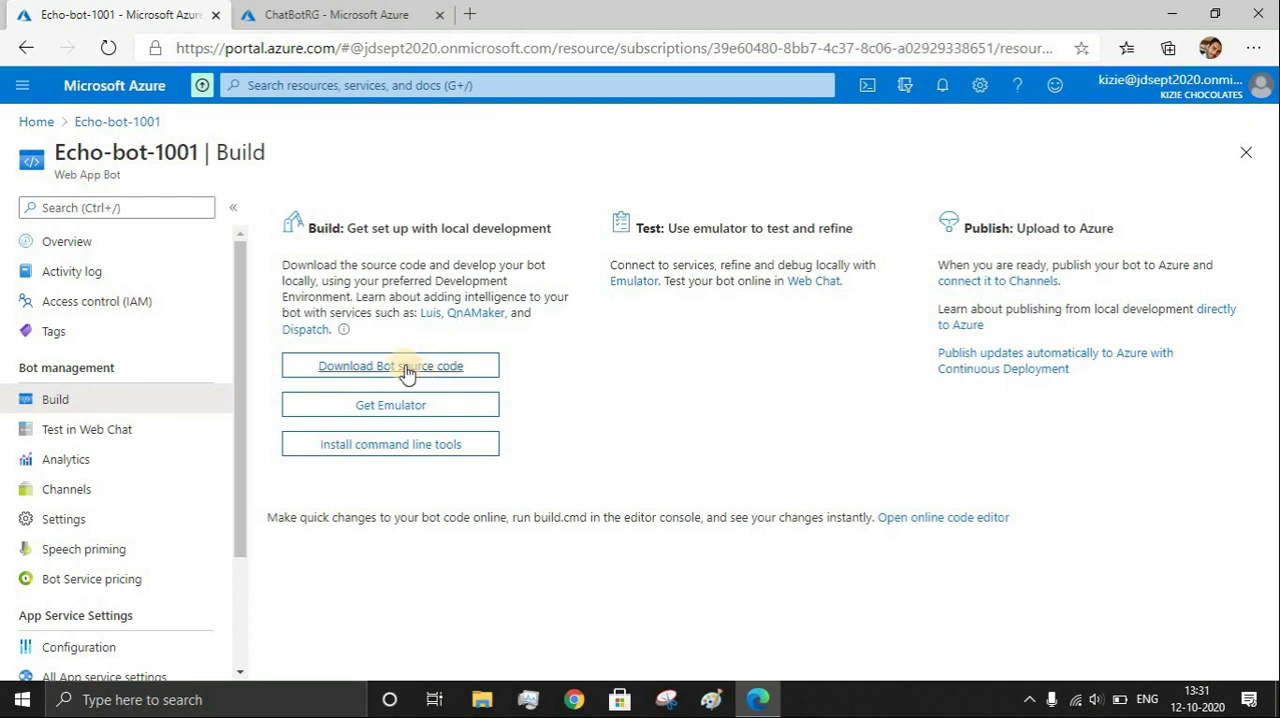
left_click(421, 378)
left_click(318, 290)
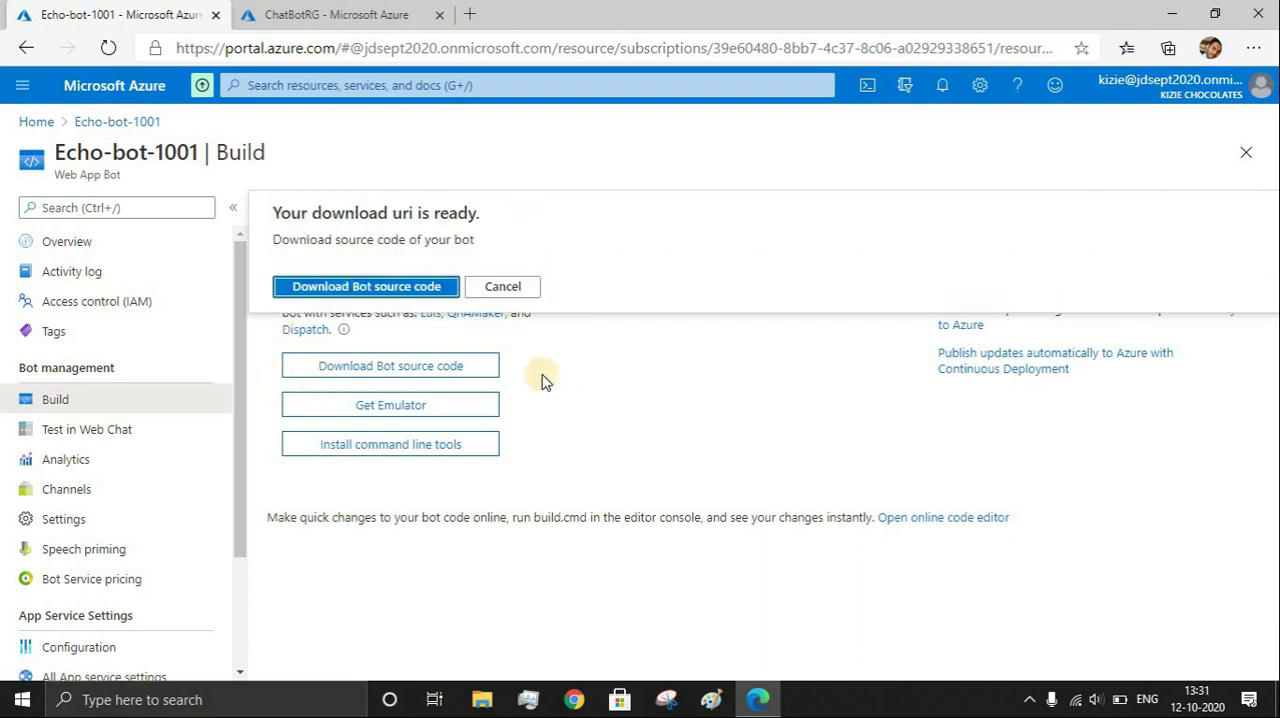
left_click(372, 286)
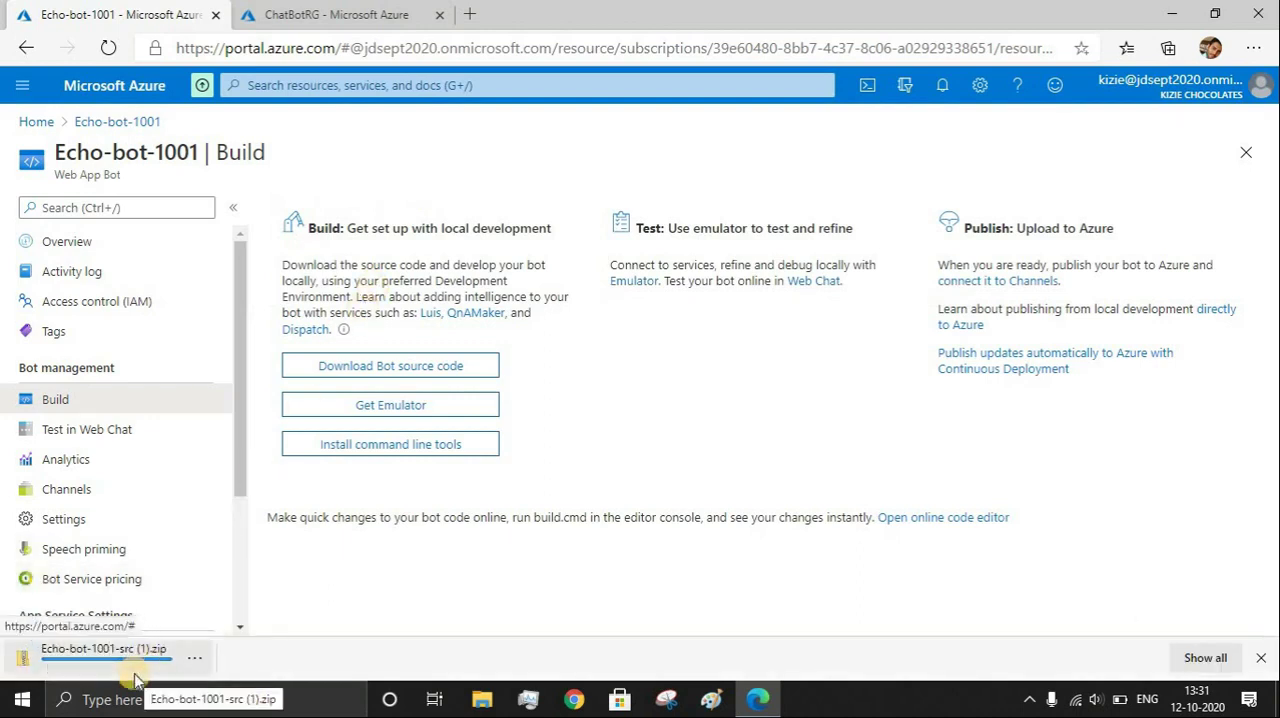
Open the downloaded source code archive in File Explorer and examine the EchoBot solution and project files and the Bots folder
left_click(135, 680)
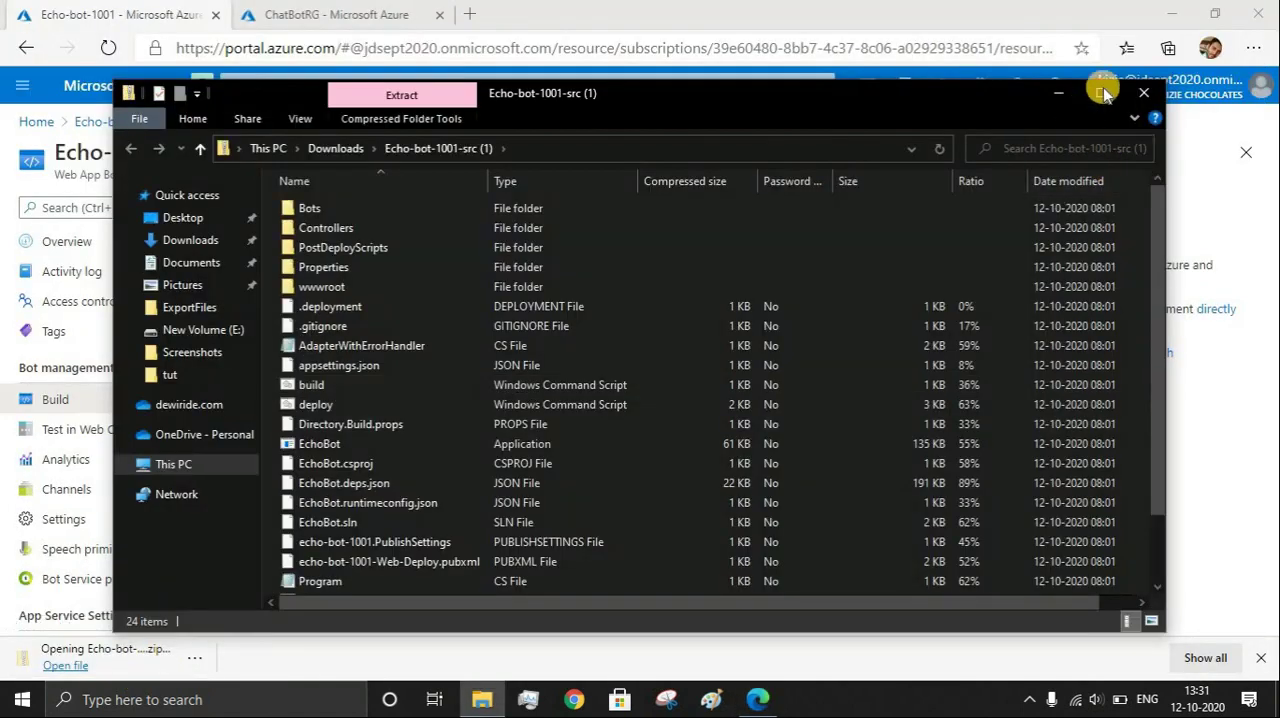
left_click(1104, 90)
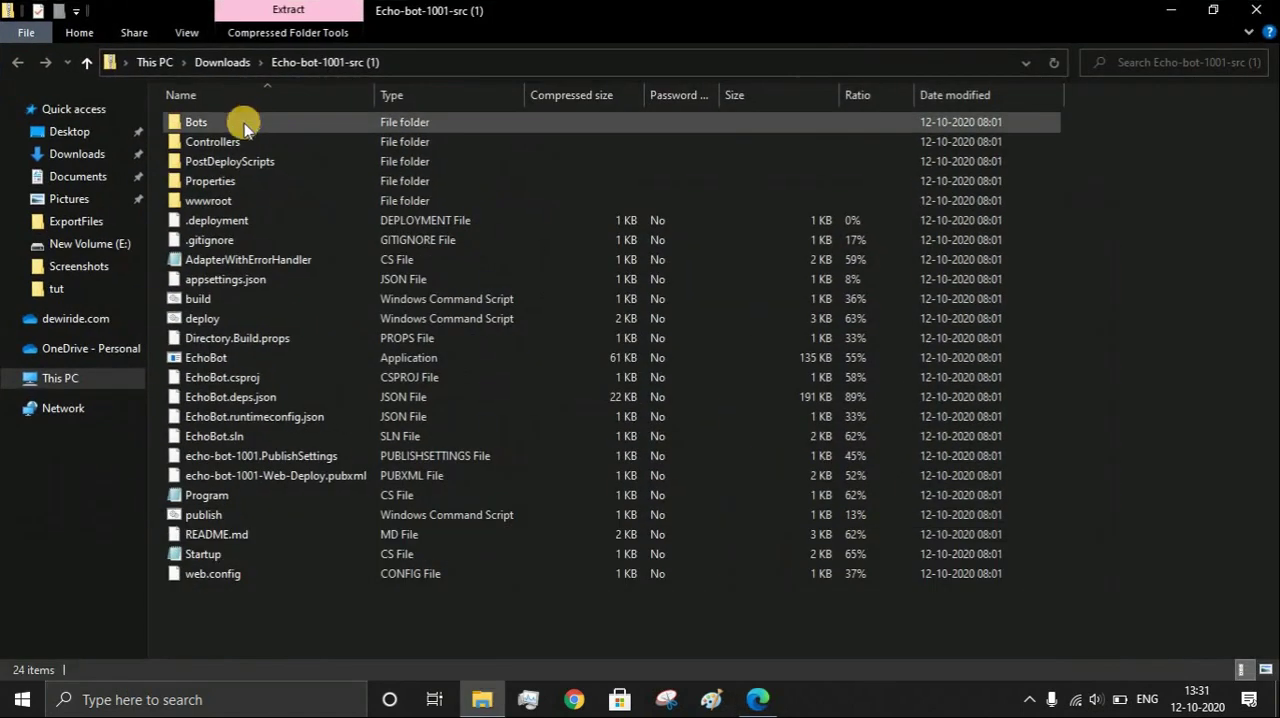
mouse_move(194, 588)
left_mouse_down()
mouse_move(186, 122)
mouse_move(214, 600)
left_mouse_up()
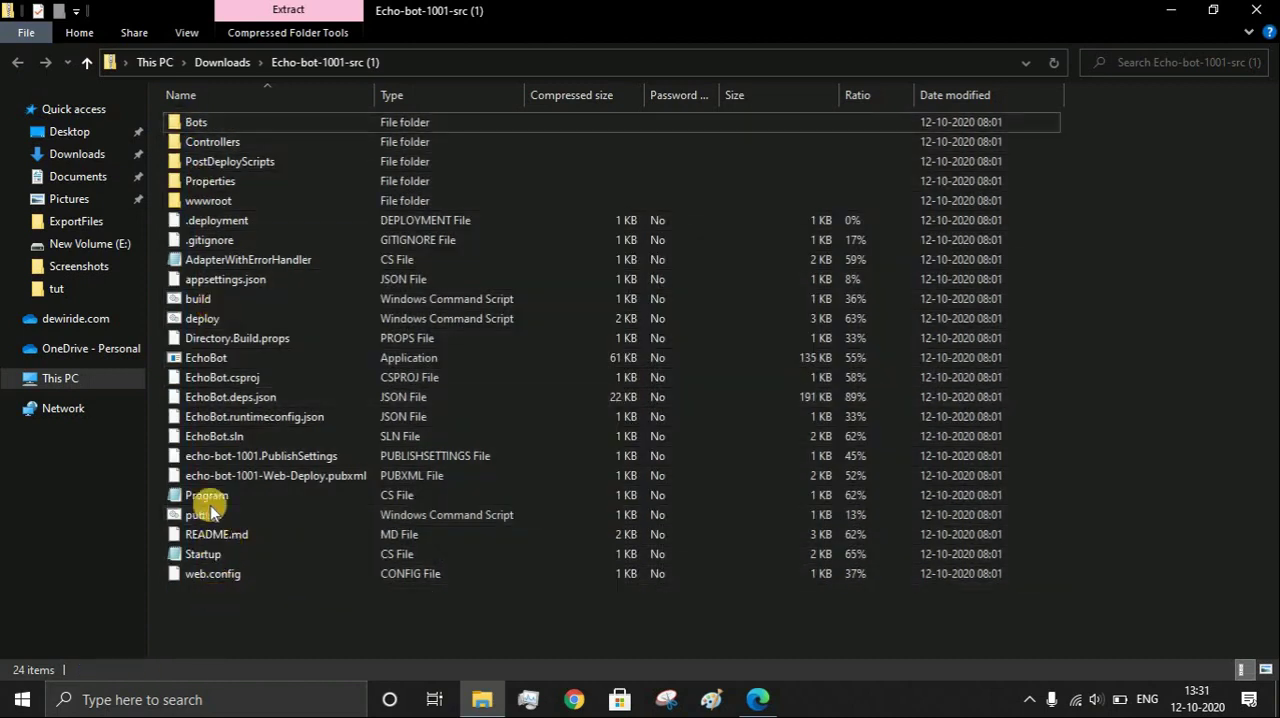
left_click(214, 437)
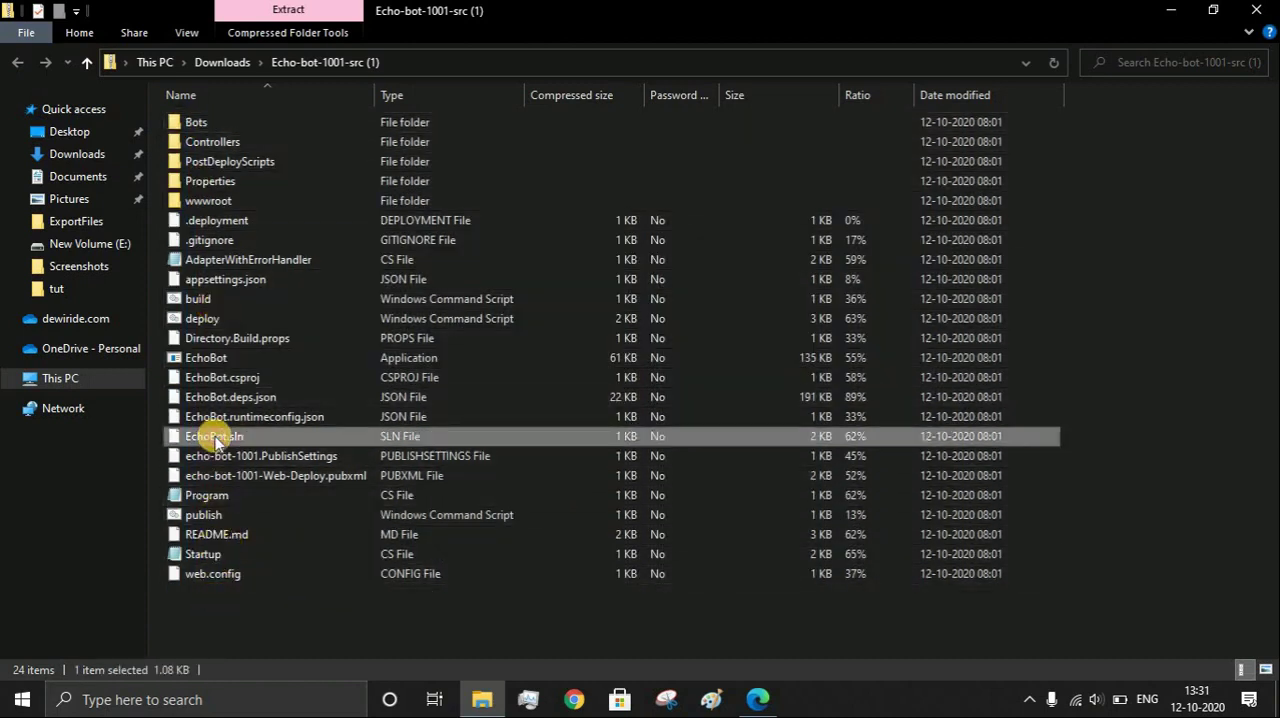
left_click(227, 380)
left_click(221, 440)
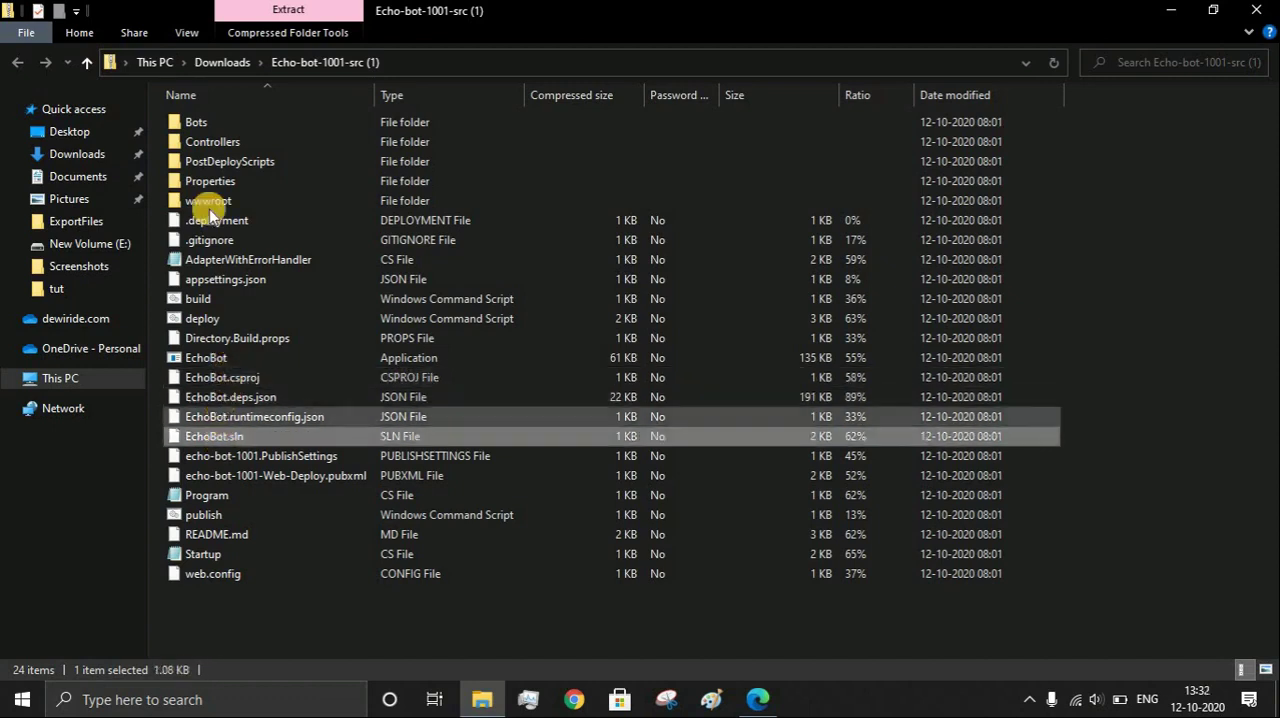
double_click(216, 121)
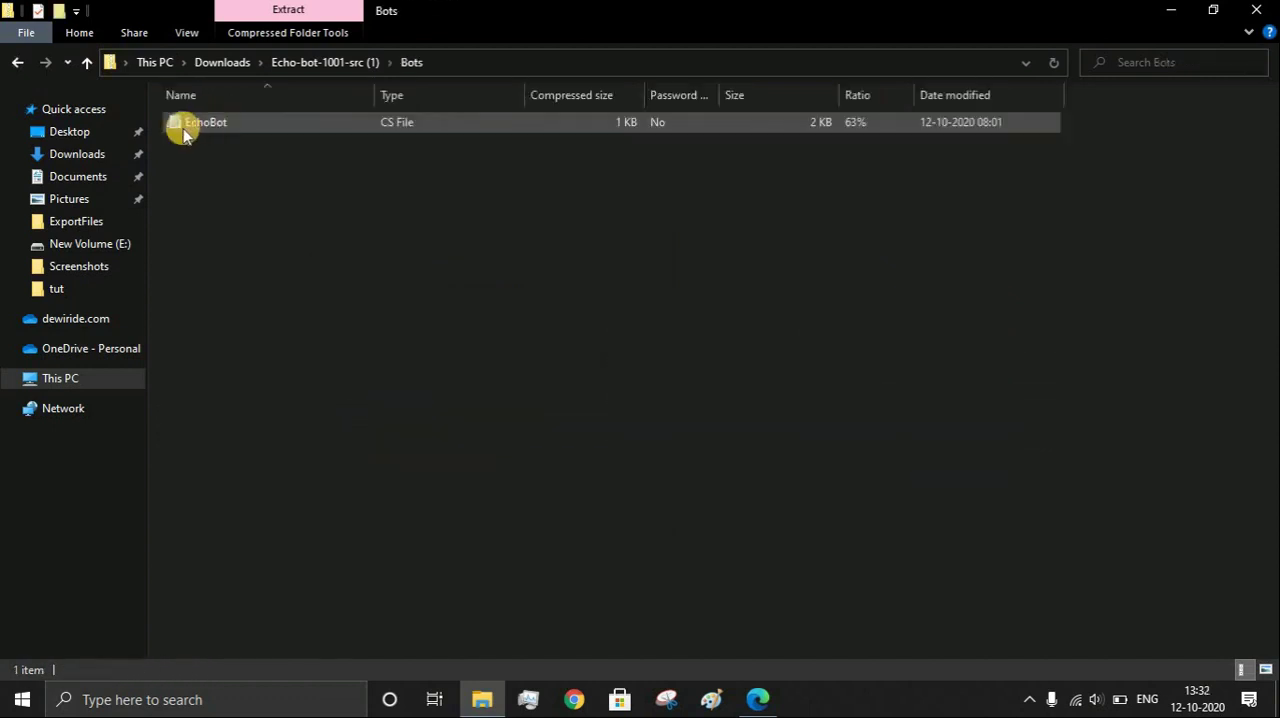
left_click(14, 63)
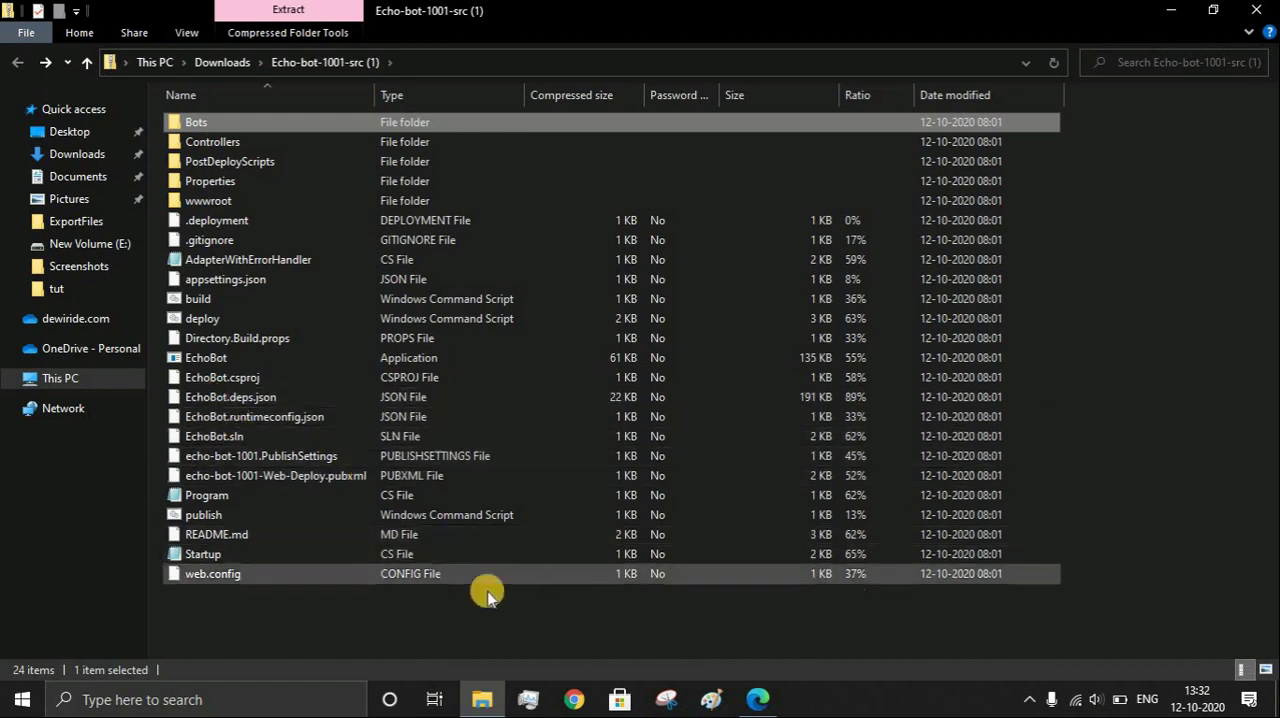
Back in the Azure portal, open the online code editor, examine EchoBot.cs in the Bots folder, and return to the bot's Build page
left_click(762, 697)
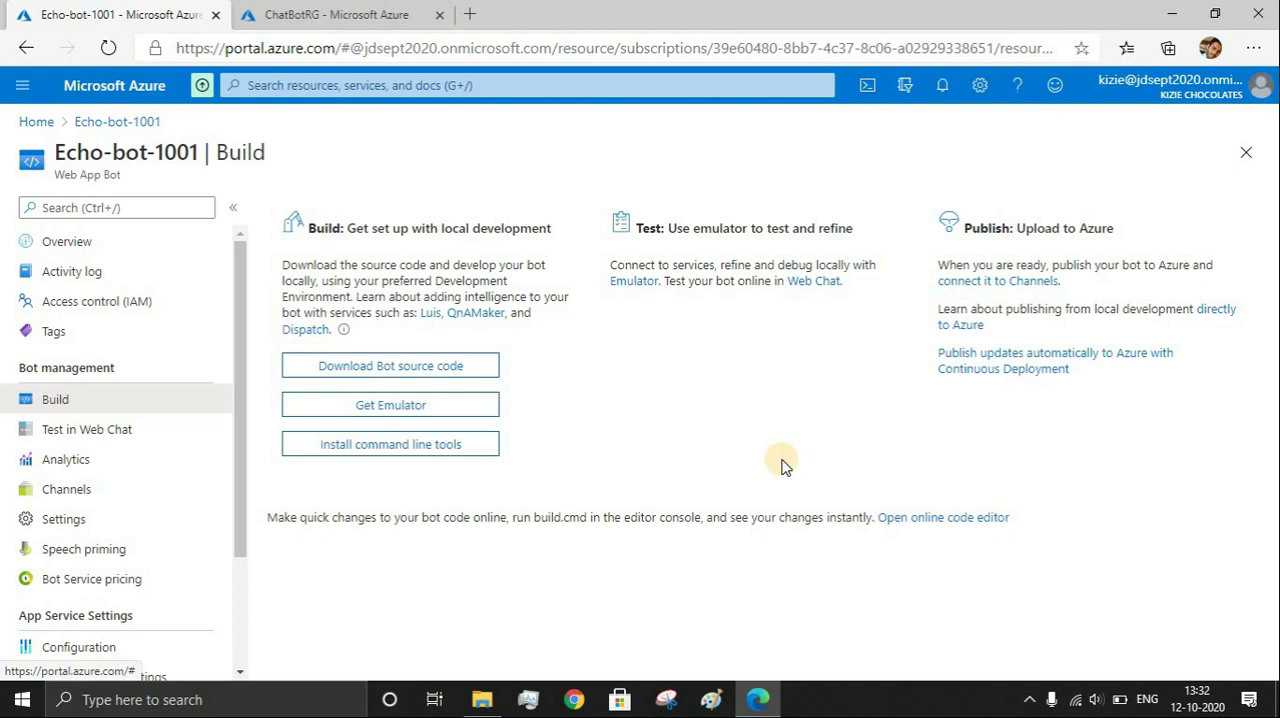
left_click(890, 518)
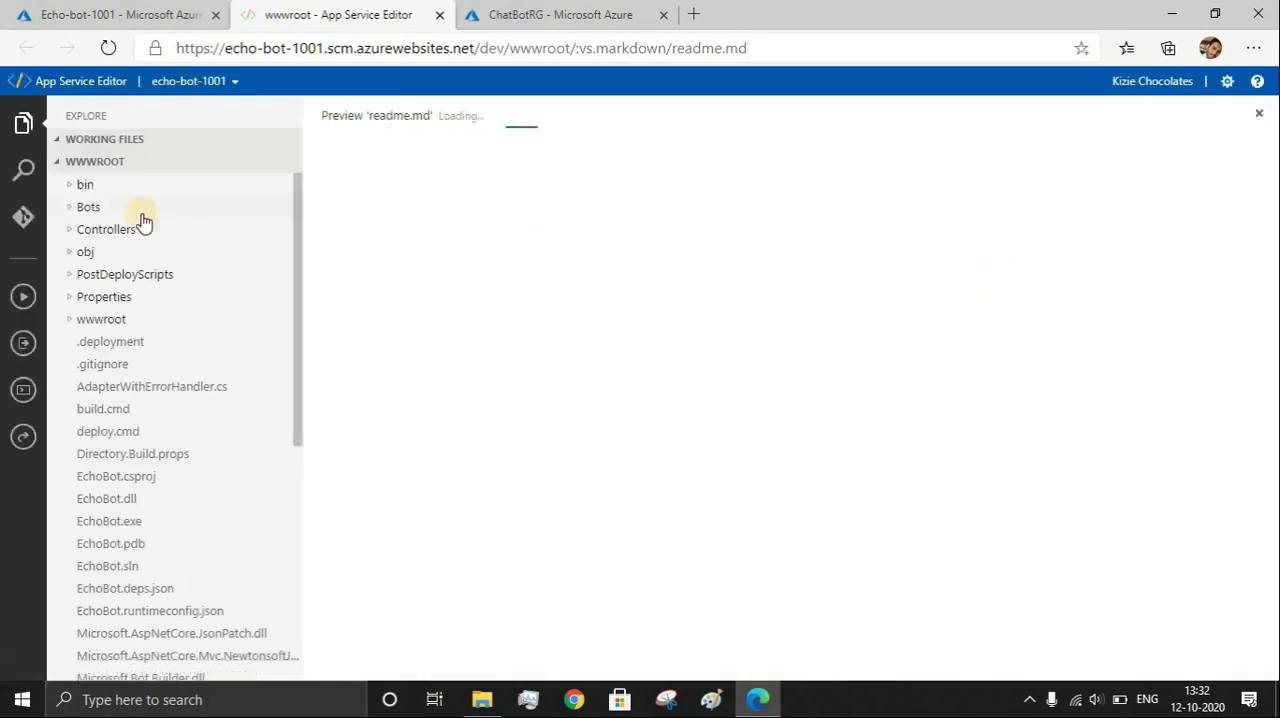
left_click(80, 207)
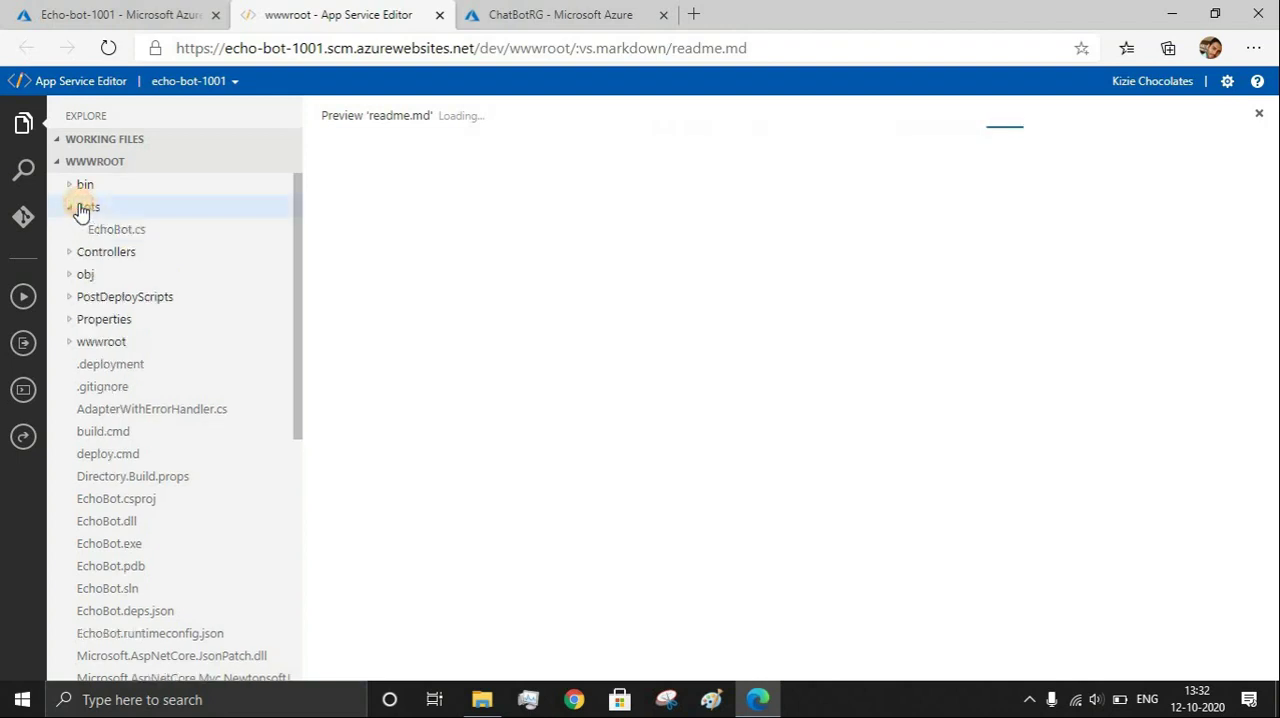
left_click(101, 232)
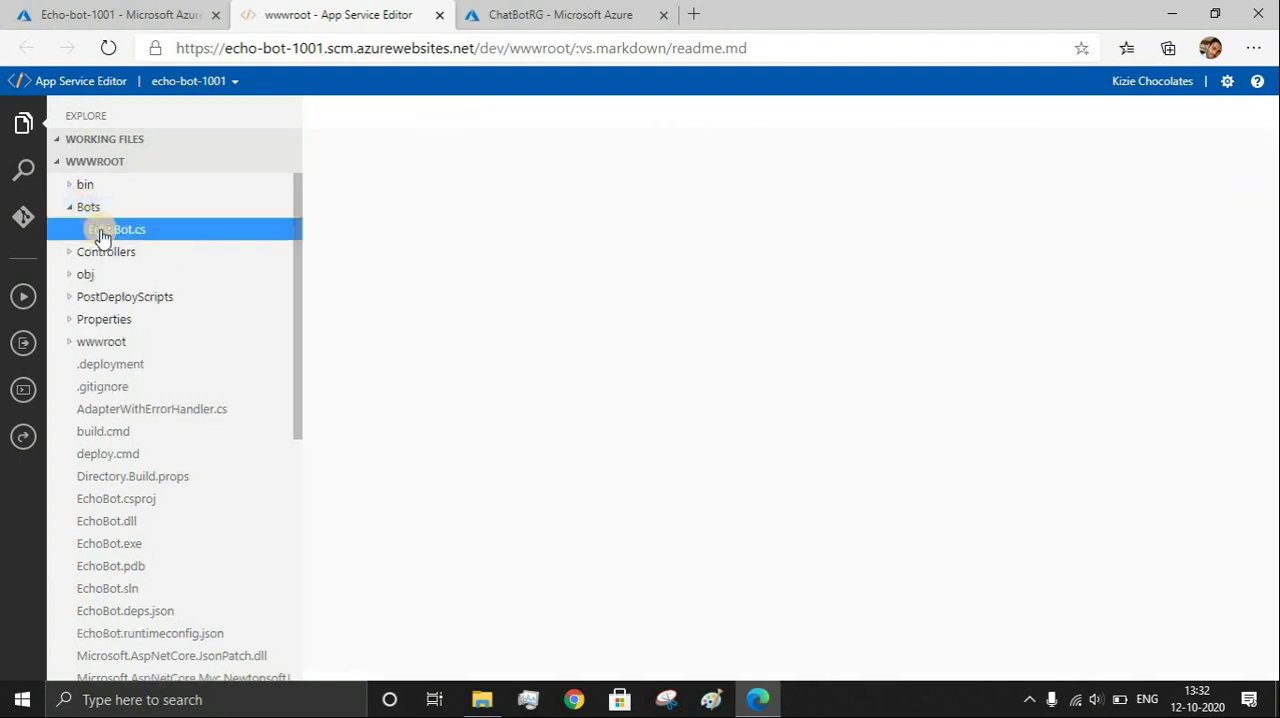
scroll(593, 287, "down", 1)
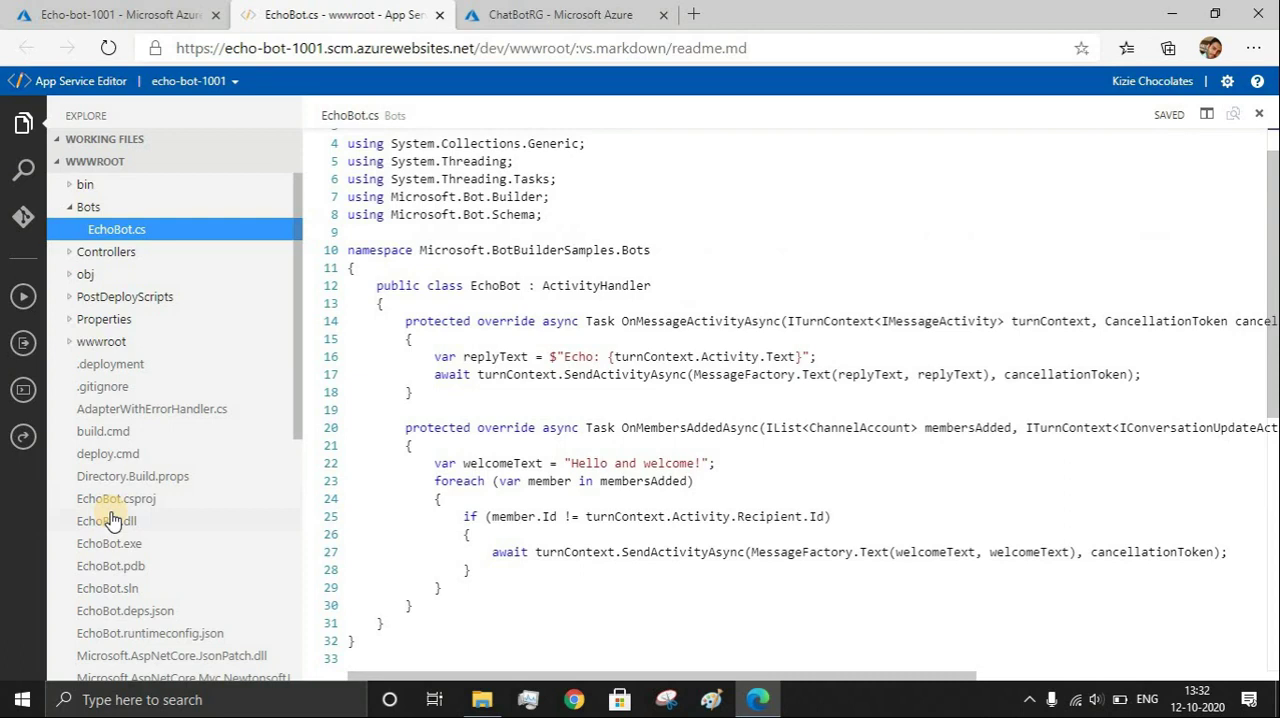
scroll(172, 480, "down", 3)
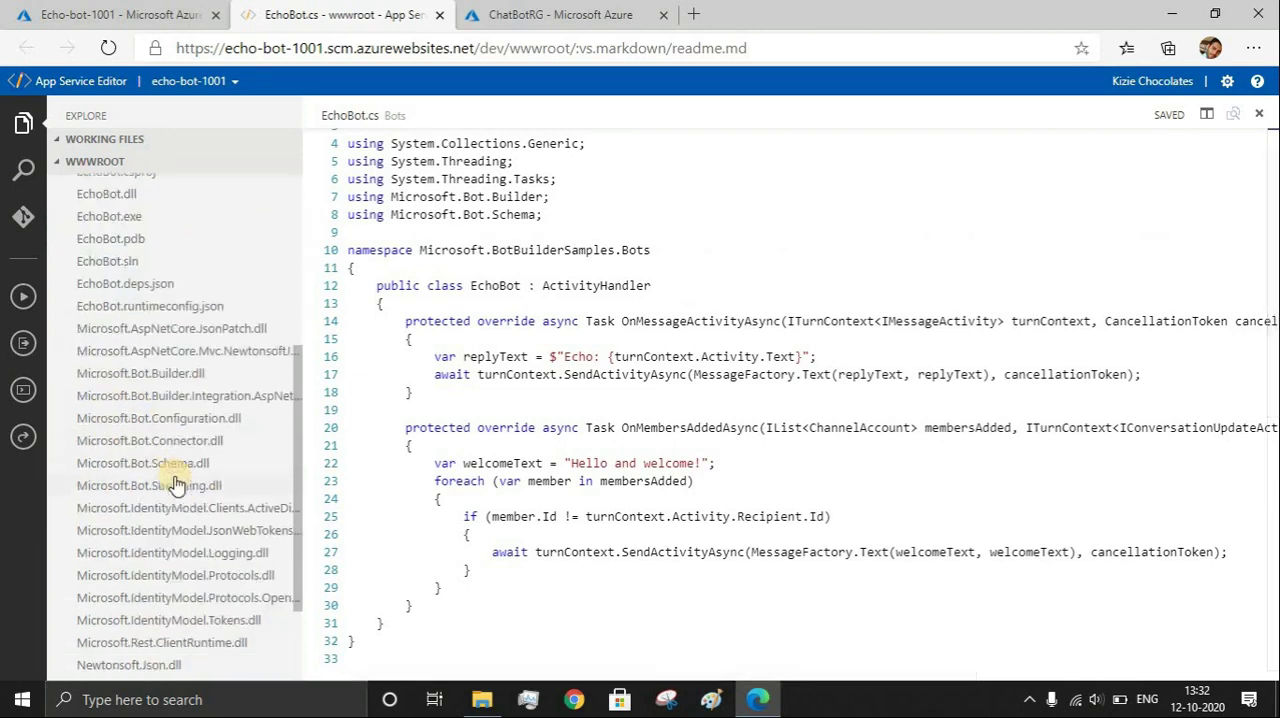
scroll(175, 484, "up", 3)
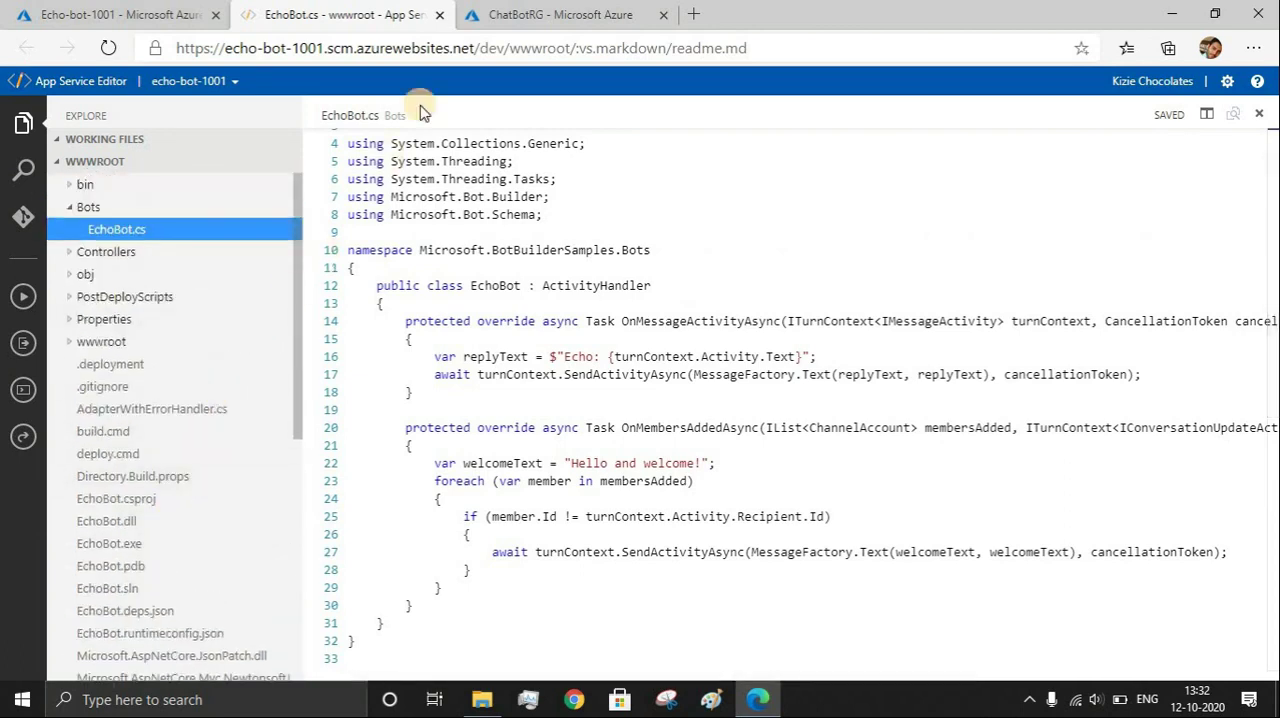
left_click(62, 14)
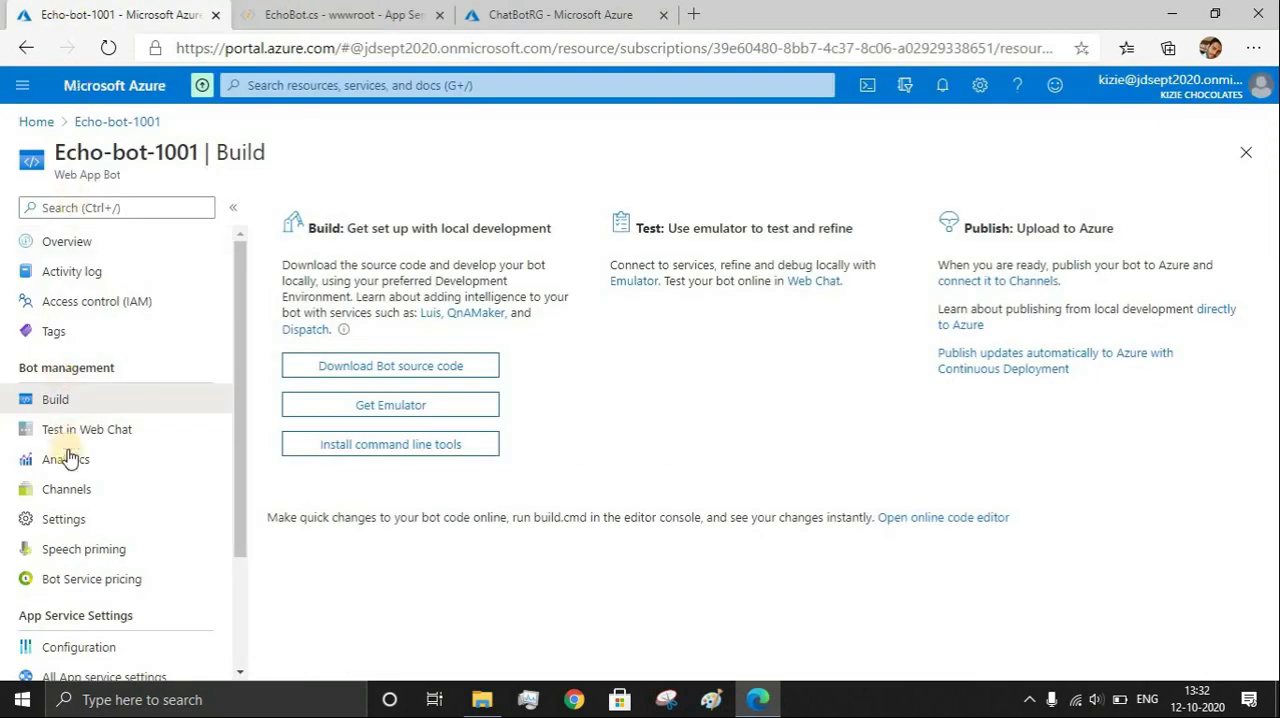